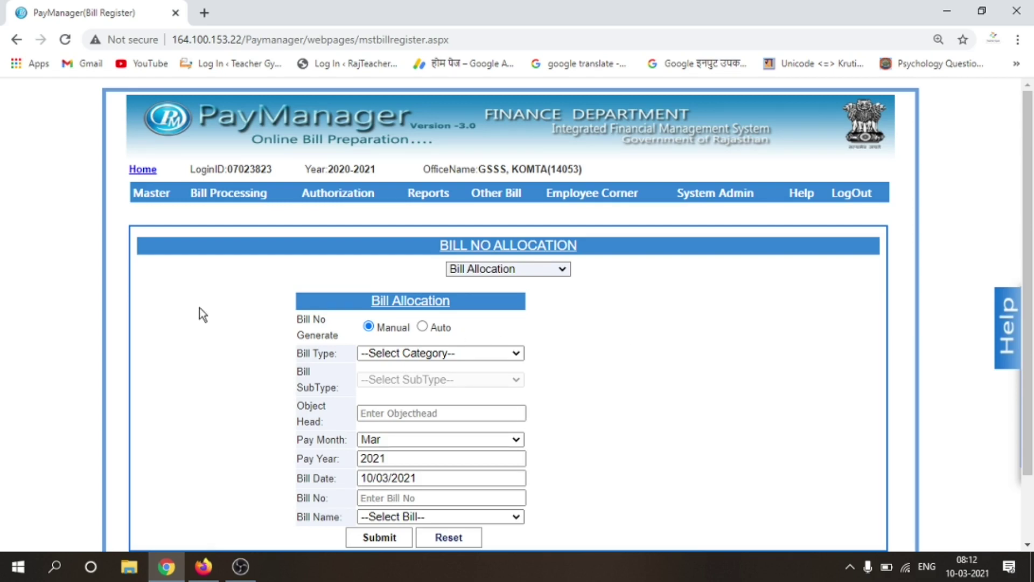
Step: Set the bill allocation to type Salary, subtype Regular, object head 01 and pay year 2020
{"action": "mouse_move", "coordinate": [221, 195]}
{"action": "left_click", "coordinate": [449, 354]}
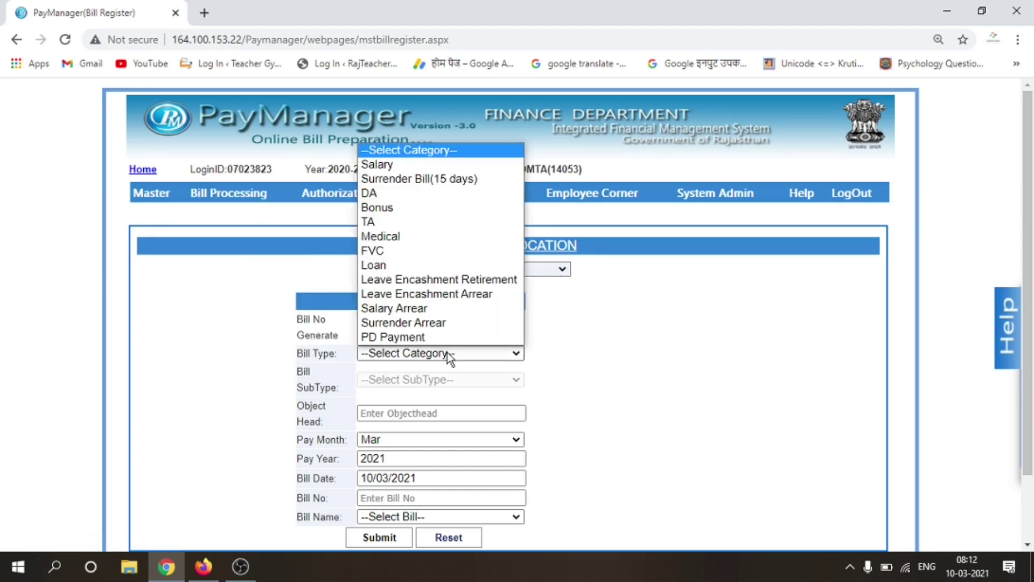
{"action": "left_click", "coordinate": [393, 166]}
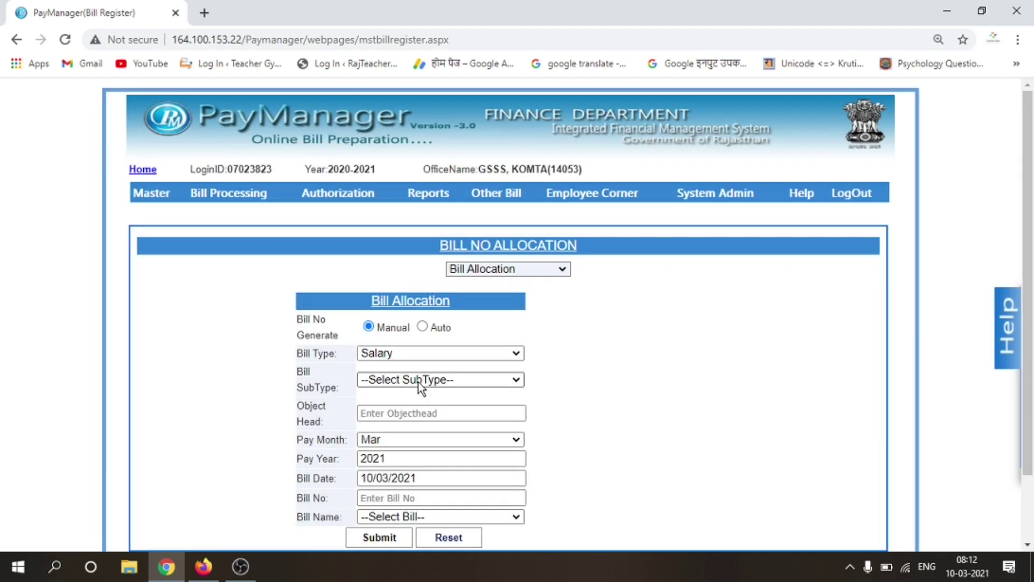
{"action": "left_click", "coordinate": [424, 380]}
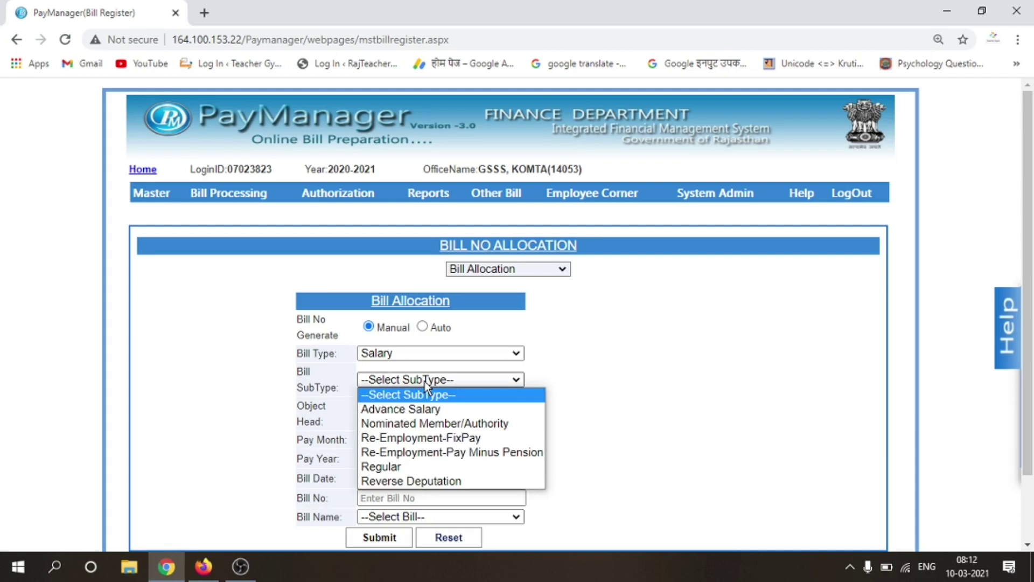
{"action": "left_click", "coordinate": [384, 467]}
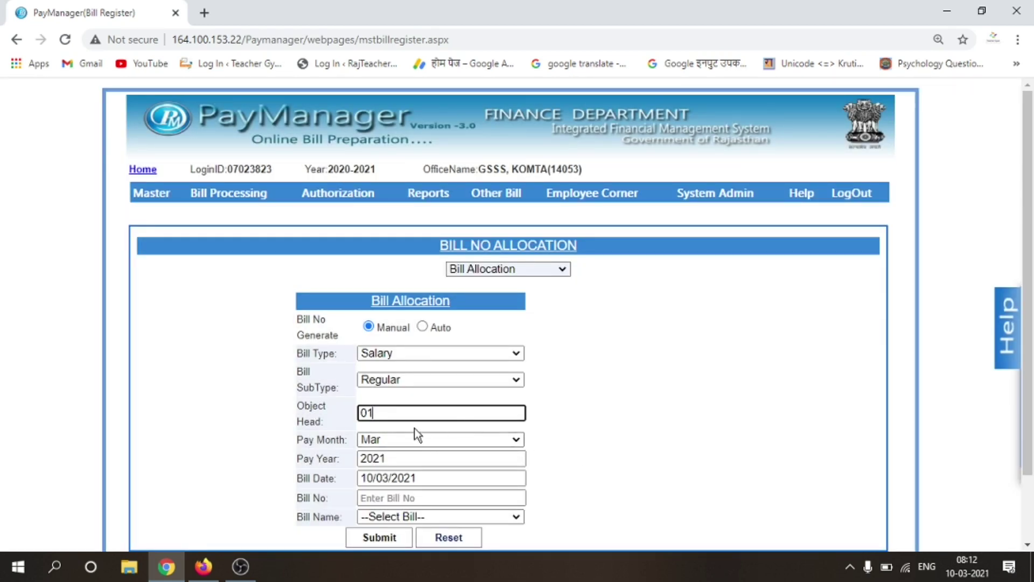
{"action": "left_click", "coordinate": [407, 457]}
{"action": "key", "text": "BackSpace"}
{"action": "type", "text": "0"}
Step: Enter bill number 185, choose the bill name PEEO CA3, and submit the bill allocation
{"action": "left_click", "coordinate": [419, 498]}
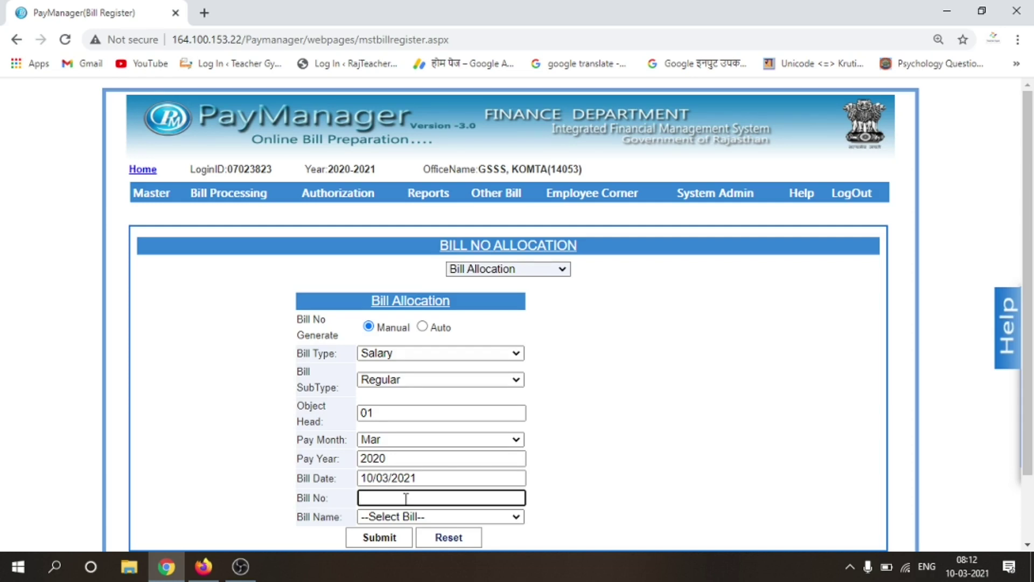
{"action": "type", "text": "185"}
{"action": "key", "text": "Tab"}
{"action": "key", "text": "Down"}
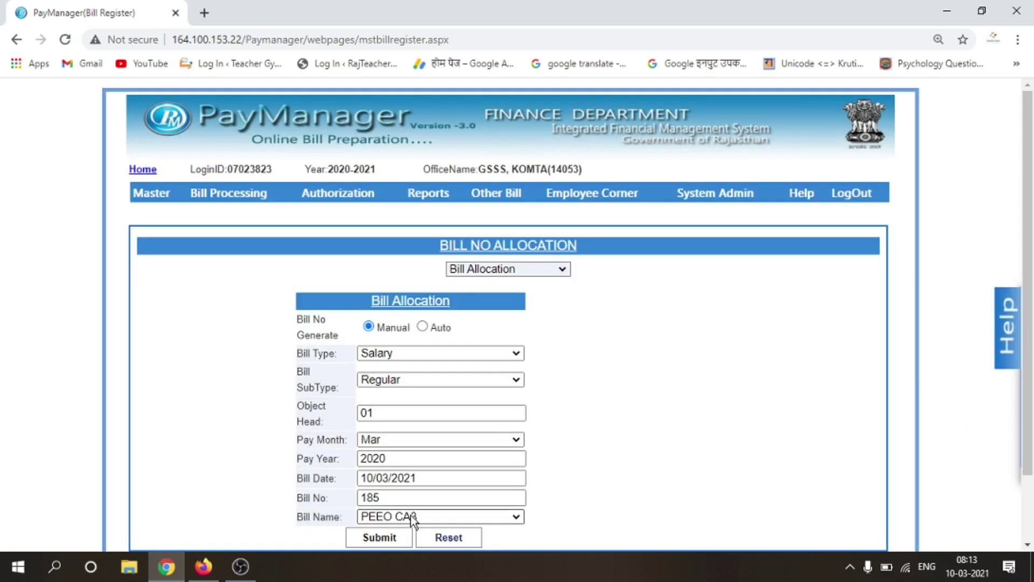
{"action": "left_click", "coordinate": [412, 517]}
{"action": "left_click", "coordinate": [379, 537]}
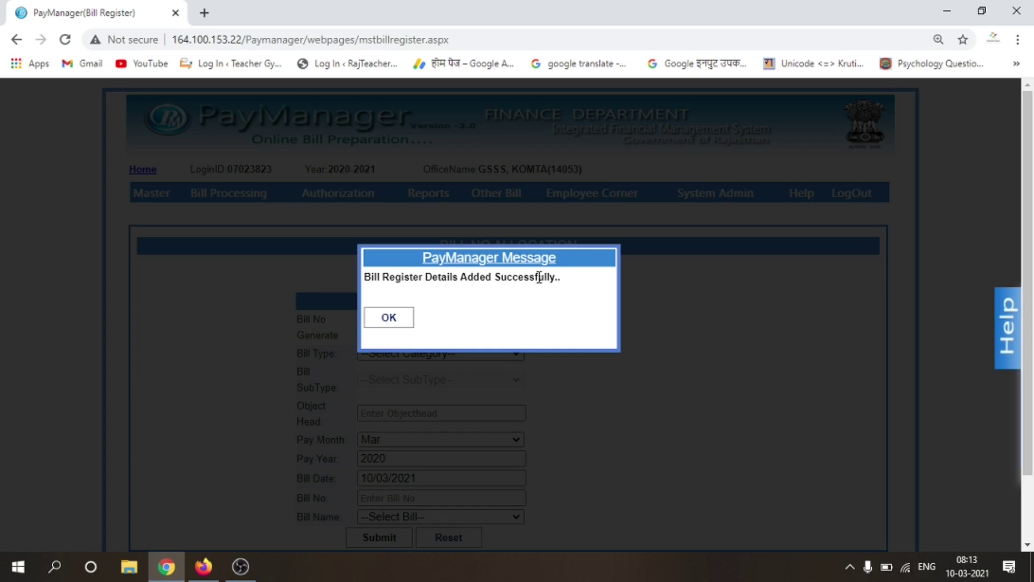
{"action": "left_click", "coordinate": [396, 321]}
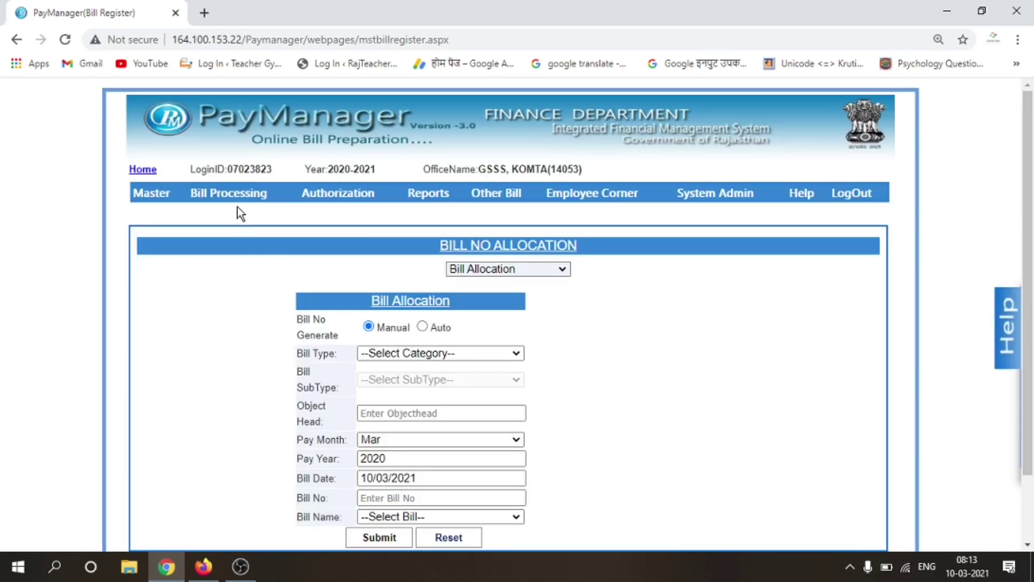
Step: Open the monthly salary process and set it to March 2020
{"action": "mouse_move", "coordinate": [237, 200]}
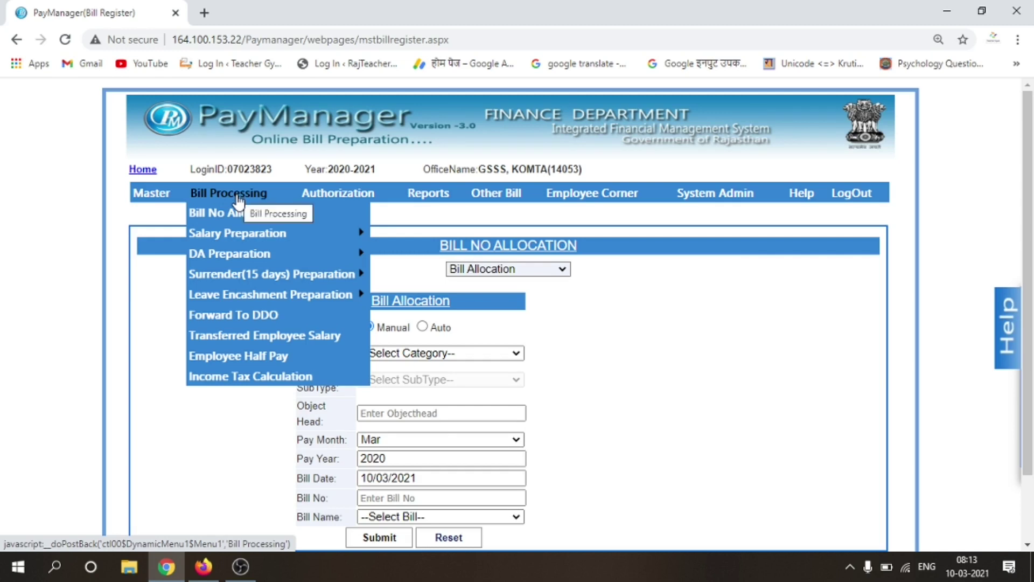
{"action": "mouse_move", "coordinate": [241, 240]}
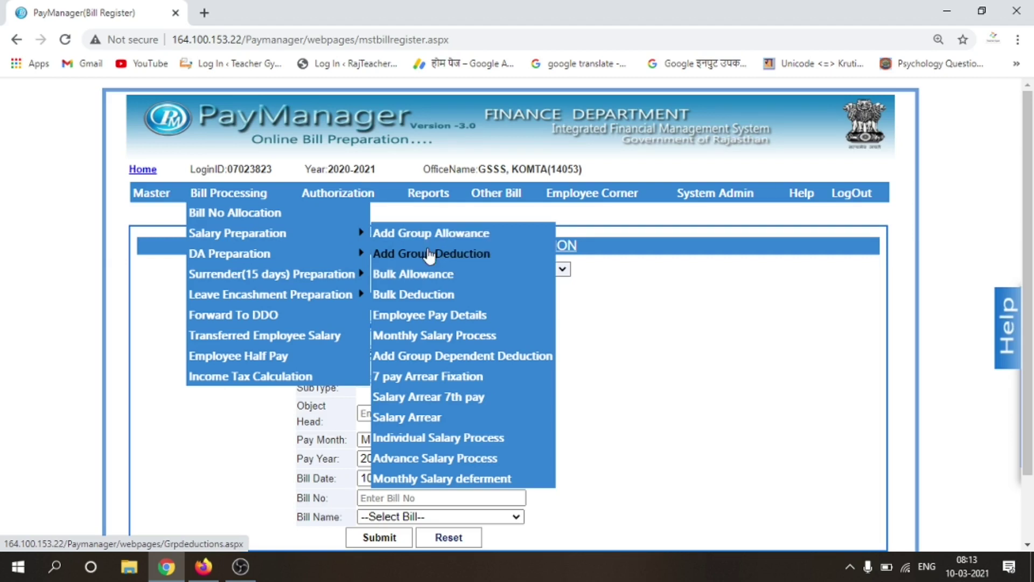
{"action": "left_click", "coordinate": [458, 481]}
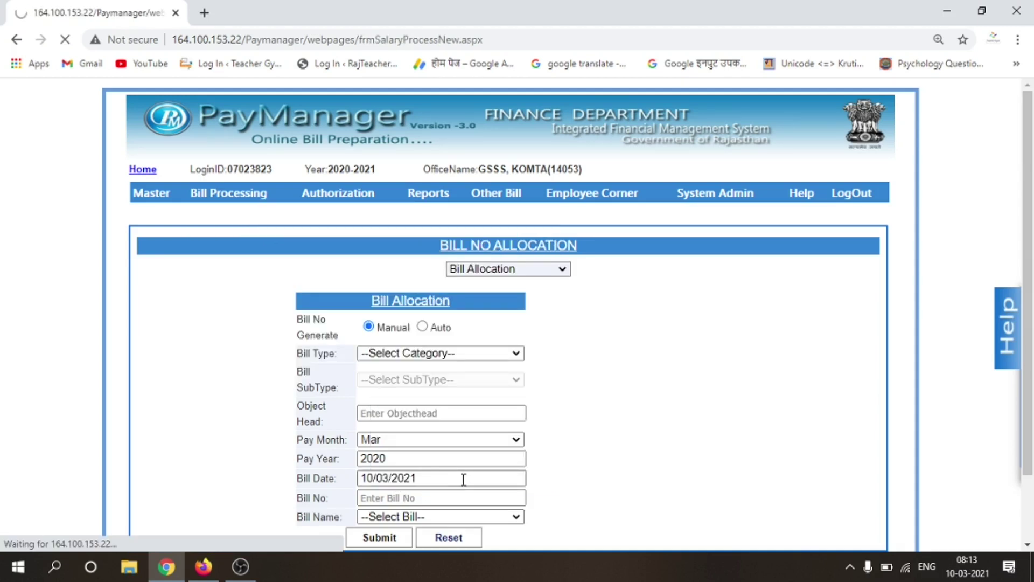
{"action": "left_click", "coordinate": [437, 275]}
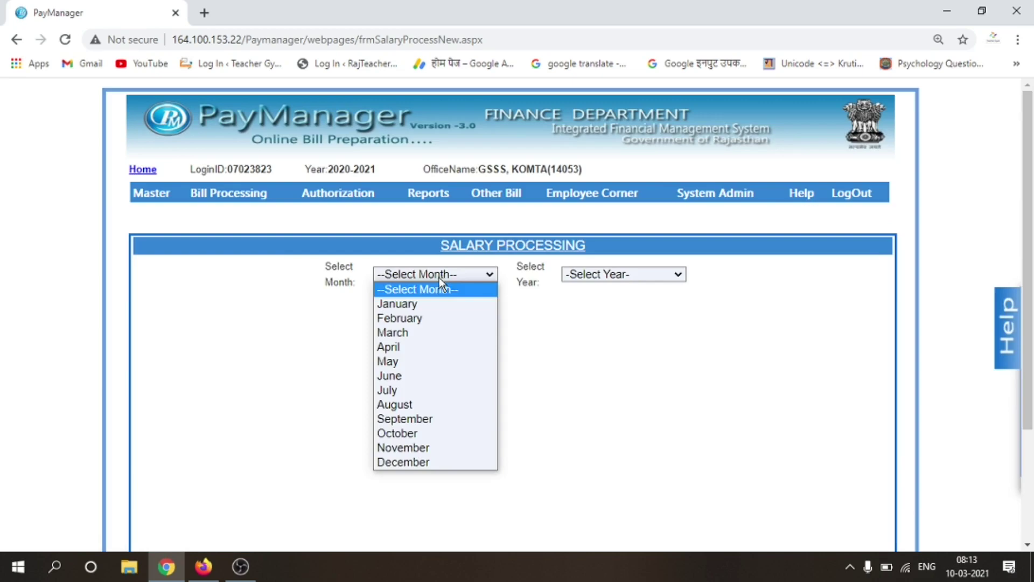
{"action": "left_click", "coordinate": [410, 335]}
{"action": "left_click", "coordinate": [612, 275]}
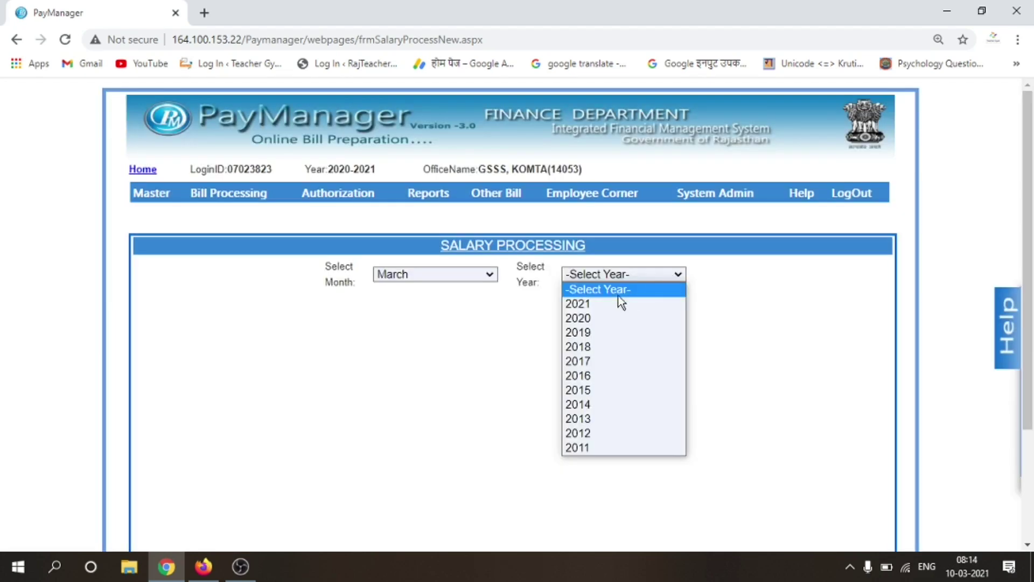
{"action": "left_click", "coordinate": [580, 319]}
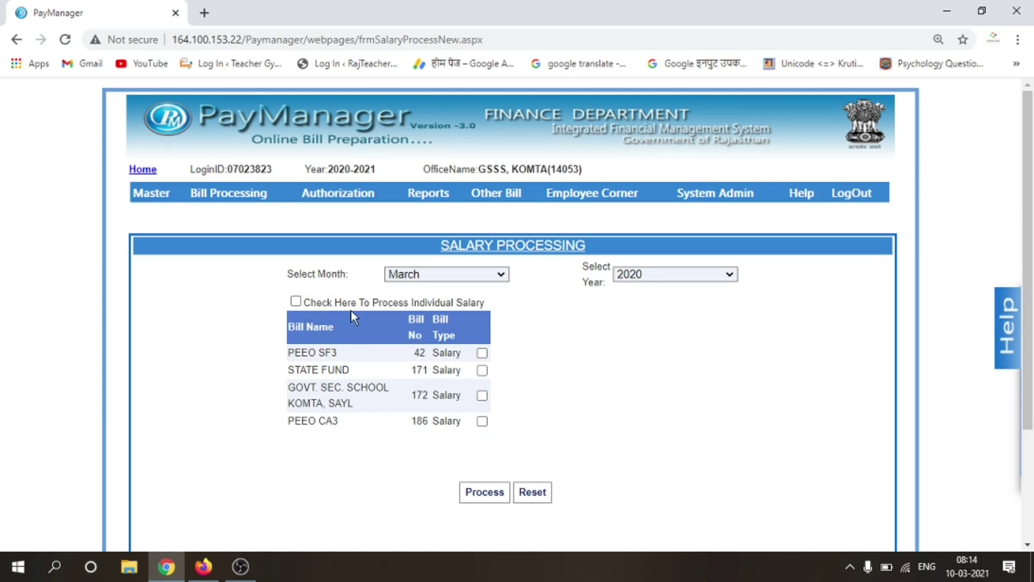
Step: Process the salary for the PEEO CA3 bill and acknowledge the result
{"action": "left_click", "coordinate": [482, 422]}
{"action": "left_click", "coordinate": [482, 486]}
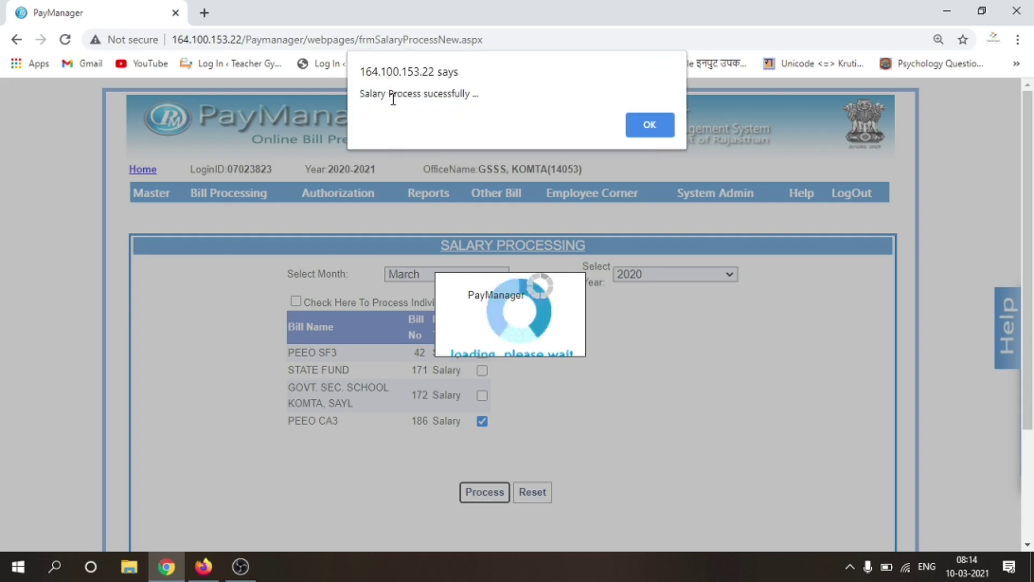
{"action": "left_click", "coordinate": [634, 125]}
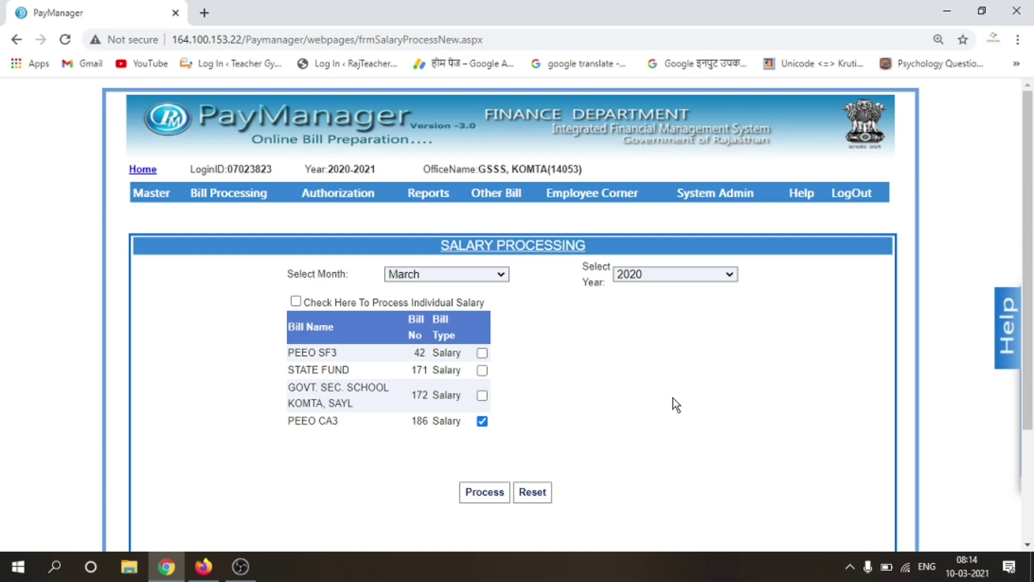
Step: Open the forwarding of bills to the DDO and filter for March 2020, bill type Salary and bill name PEEO CA3
{"action": "mouse_move", "coordinate": [339, 195]}
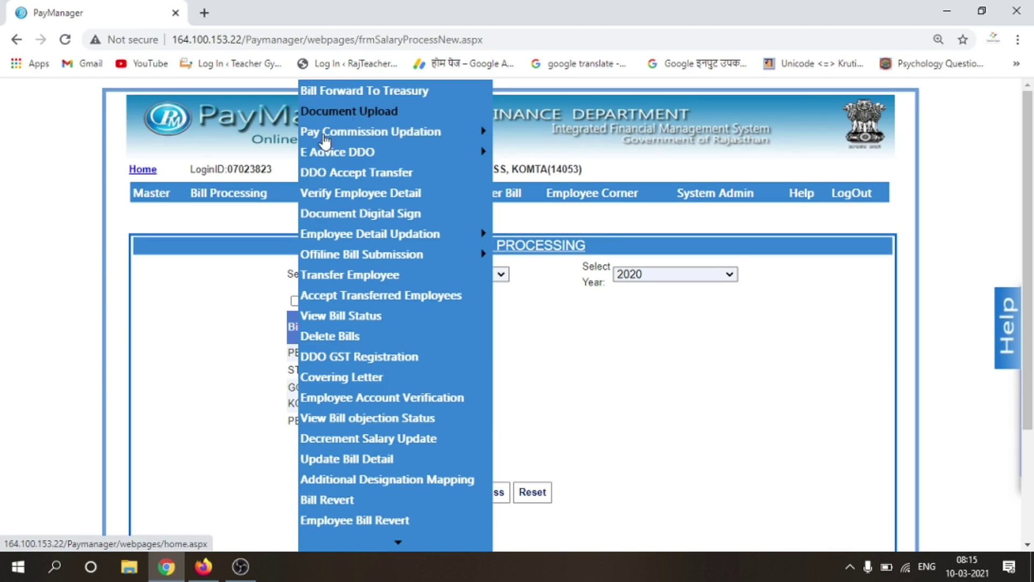
{"action": "mouse_move", "coordinate": [228, 193]}
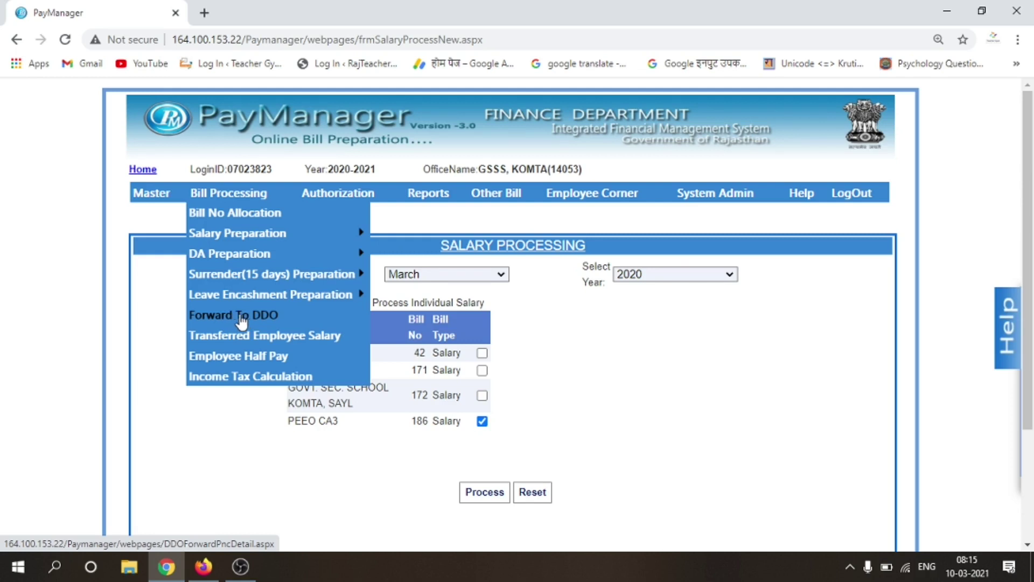
{"action": "left_click", "coordinate": [260, 318]}
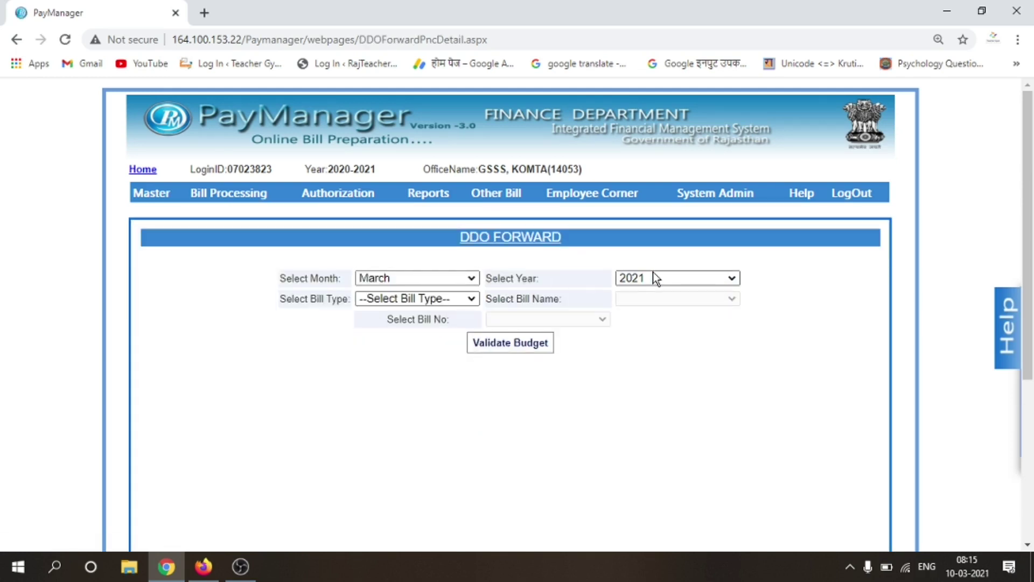
{"action": "left_click", "coordinate": [710, 279]}
{"action": "left_click", "coordinate": [638, 321]}
{"action": "left_click", "coordinate": [426, 300]}
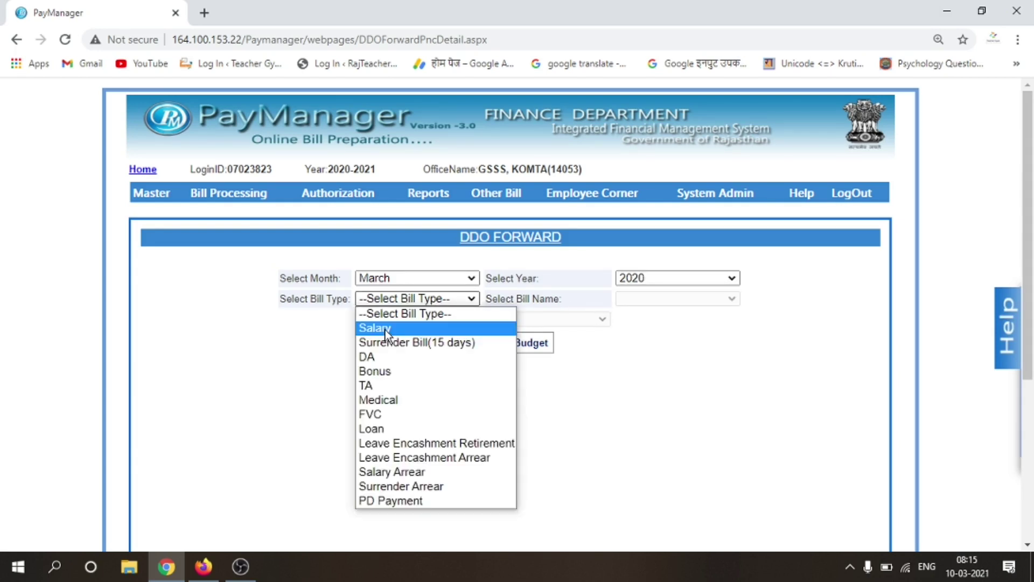
{"action": "left_click", "coordinate": [386, 328]}
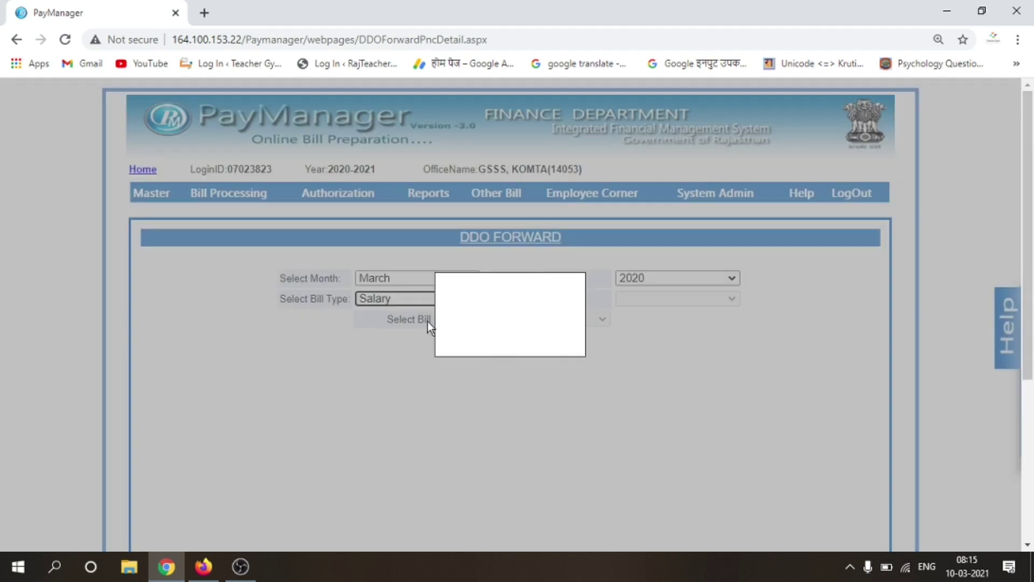
{"action": "left_click", "coordinate": [662, 299]}
{"action": "left_click", "coordinate": [671, 346]}
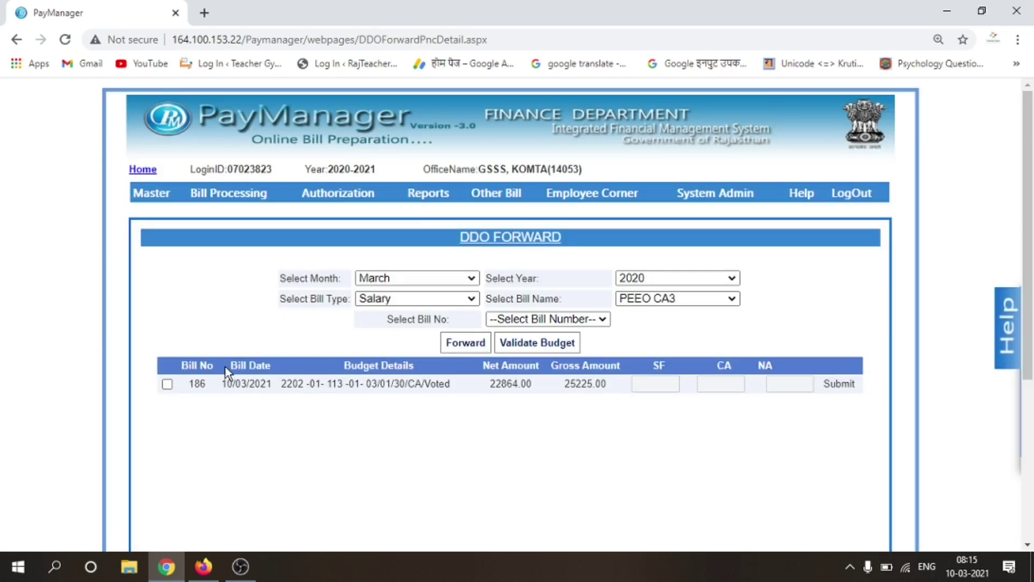
Step: Select the PEEO CA3 bill for forwarding and check the latest budget summary in Firefox before returning to Chrome
{"action": "left_click", "coordinate": [167, 383]}
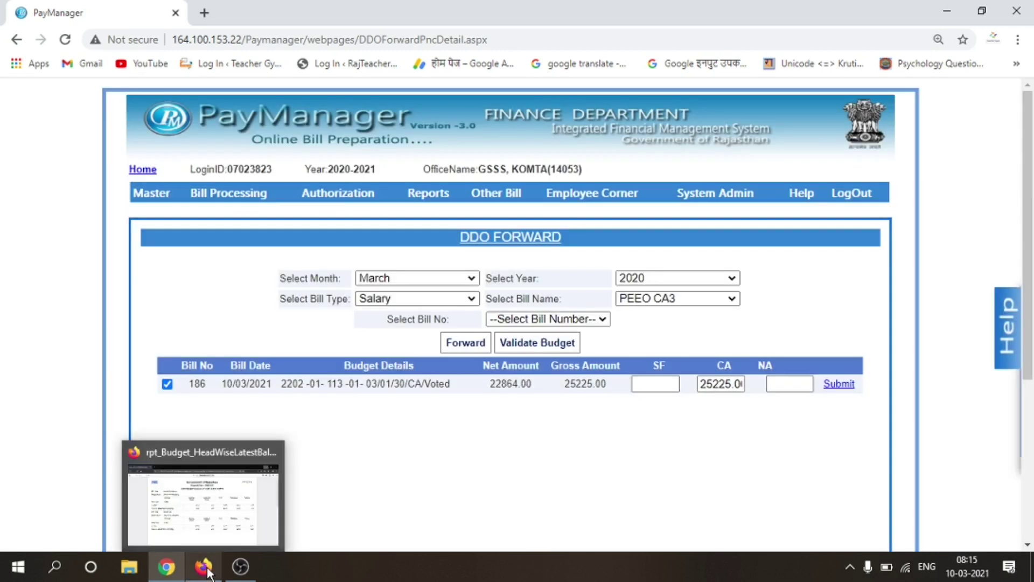
{"action": "left_click", "coordinate": [207, 570]}
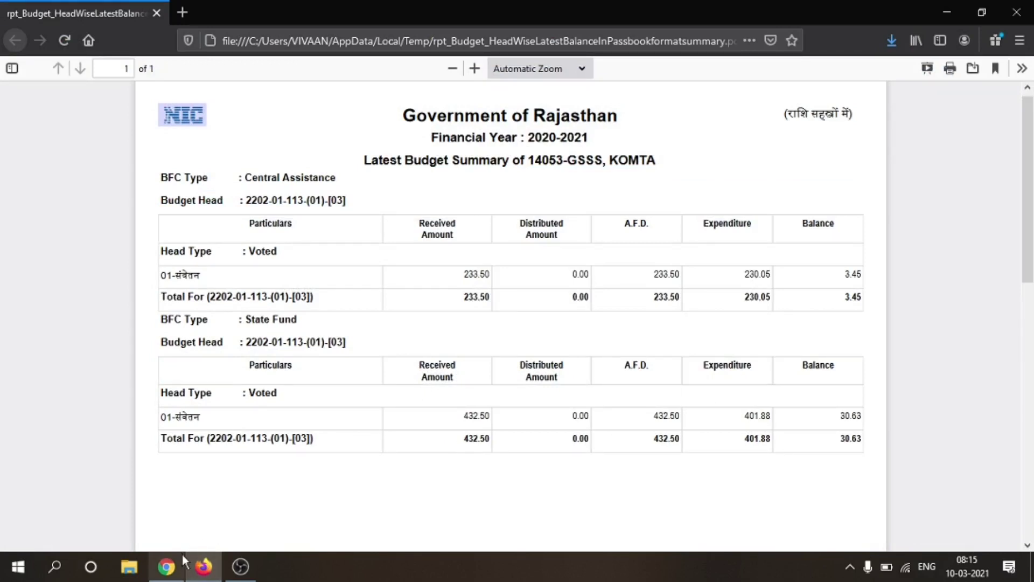
{"action": "left_click", "coordinate": [167, 565]}
Step: Submit the bill's budget split as 25000 under SF and 225 under CA, and forward the bill to the DDO
{"action": "type", "text": "25225"}
{"action": "key", "text": "Tab"}
{"action": "type", "text": "0"}
{"action": "left_click", "coordinate": [841, 388]}
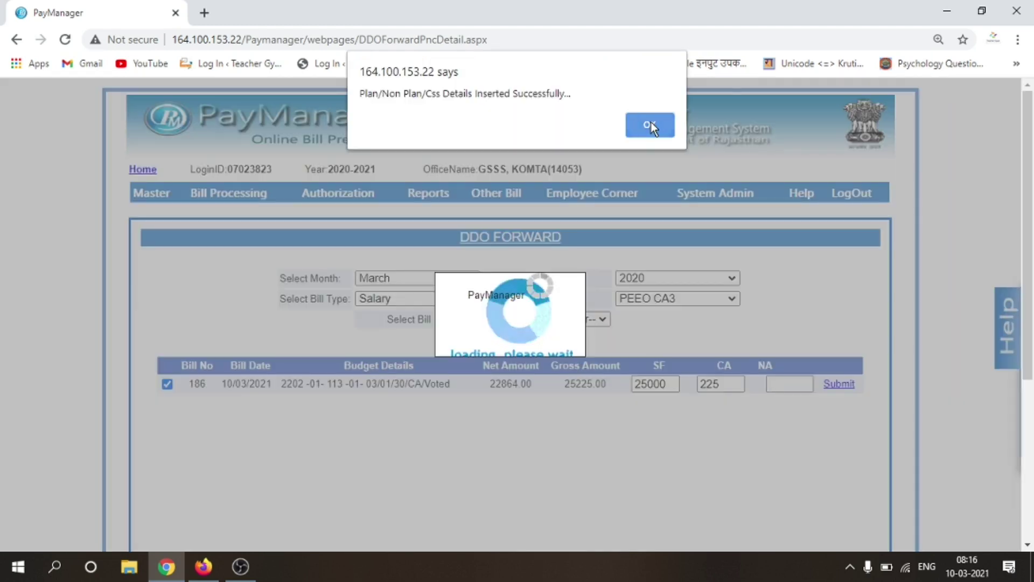
{"action": "left_click", "coordinate": [652, 122]}
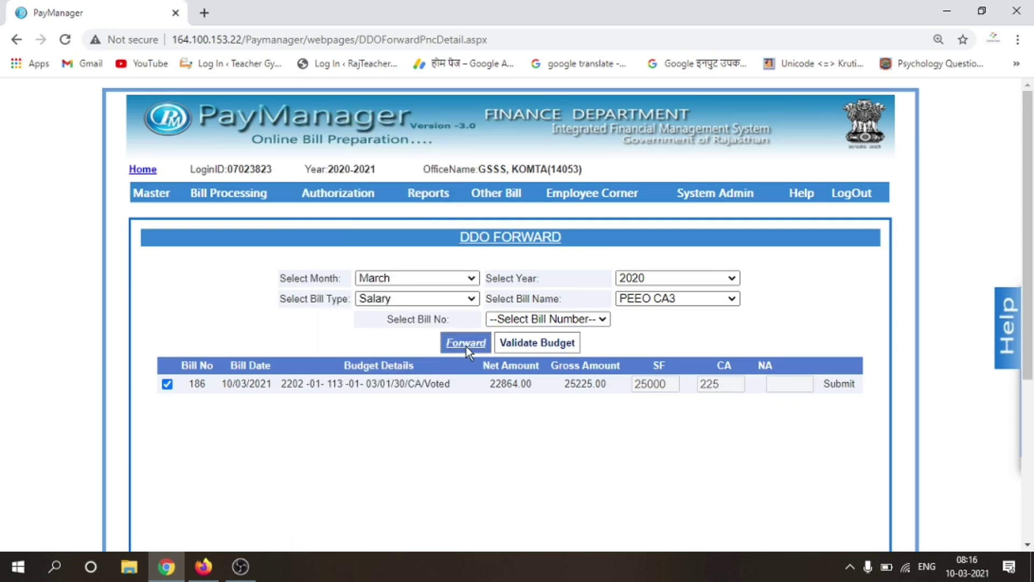
{"action": "left_click", "coordinate": [466, 346]}
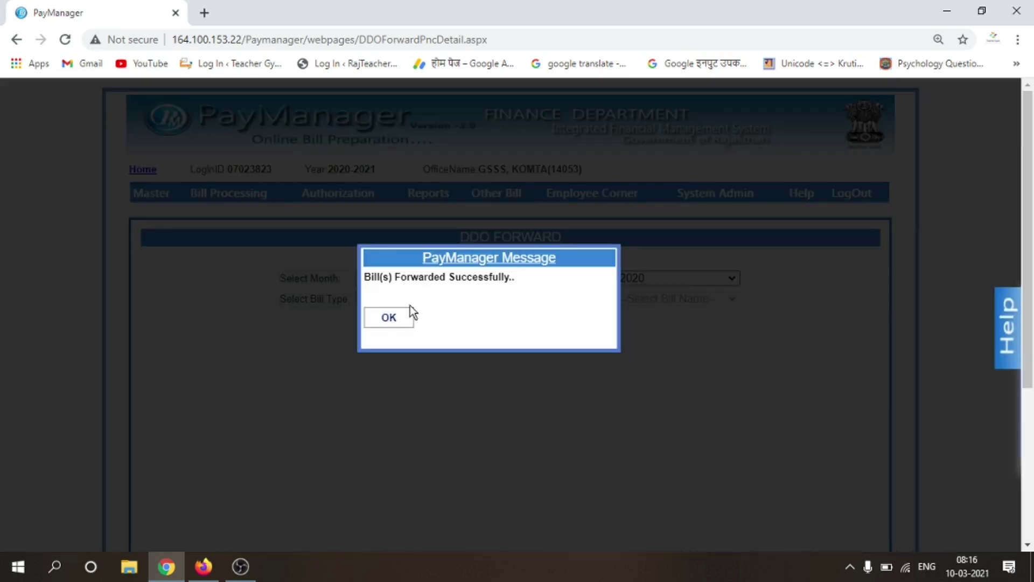
{"action": "left_click", "coordinate": [399, 315]}
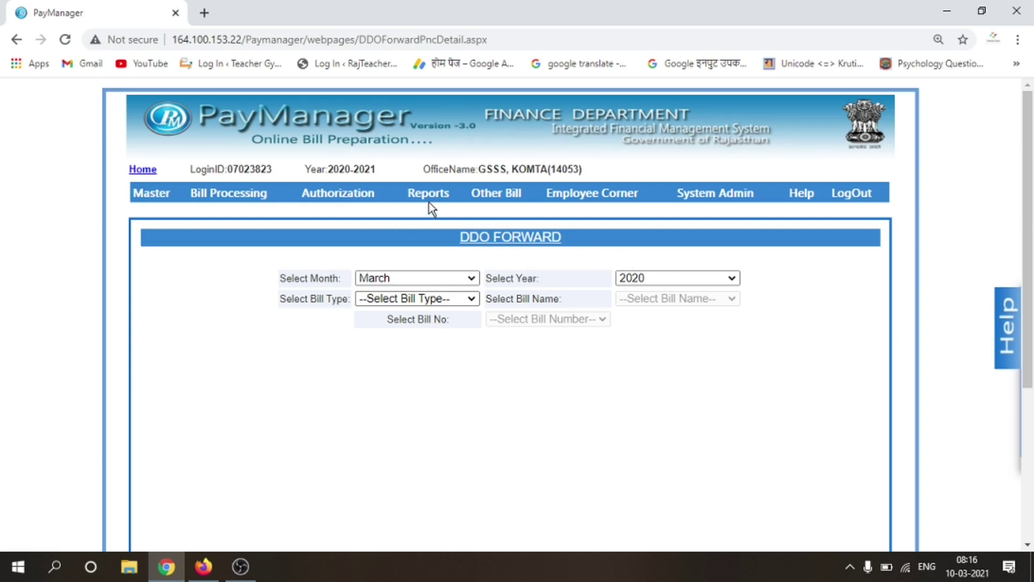
Step: Open all salary reports and set the salary bill report period to March 2020
{"action": "mouse_move", "coordinate": [429, 202]}
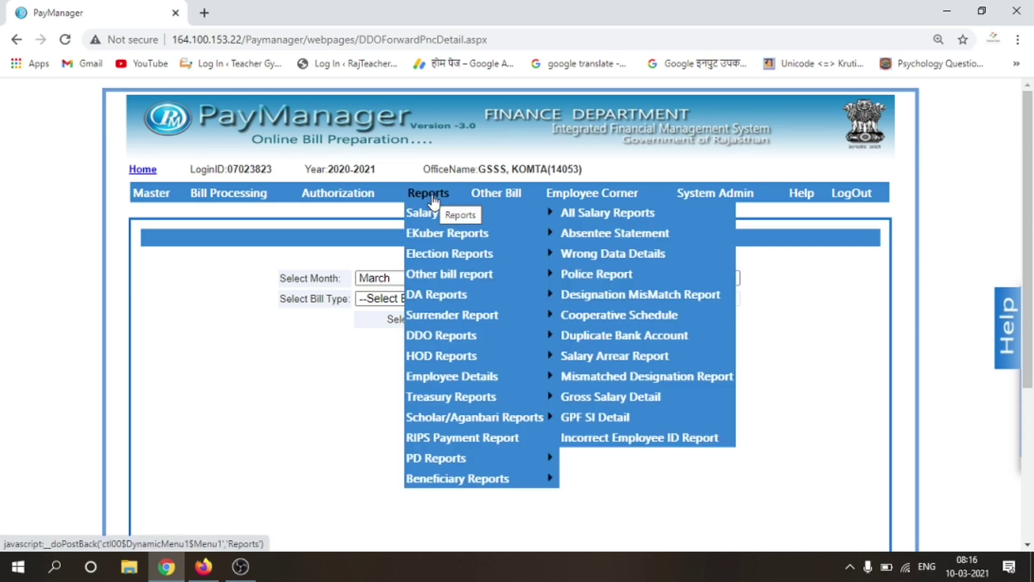
{"action": "left_click", "coordinate": [619, 215]}
{"action": "left_click", "coordinate": [279, 262]}
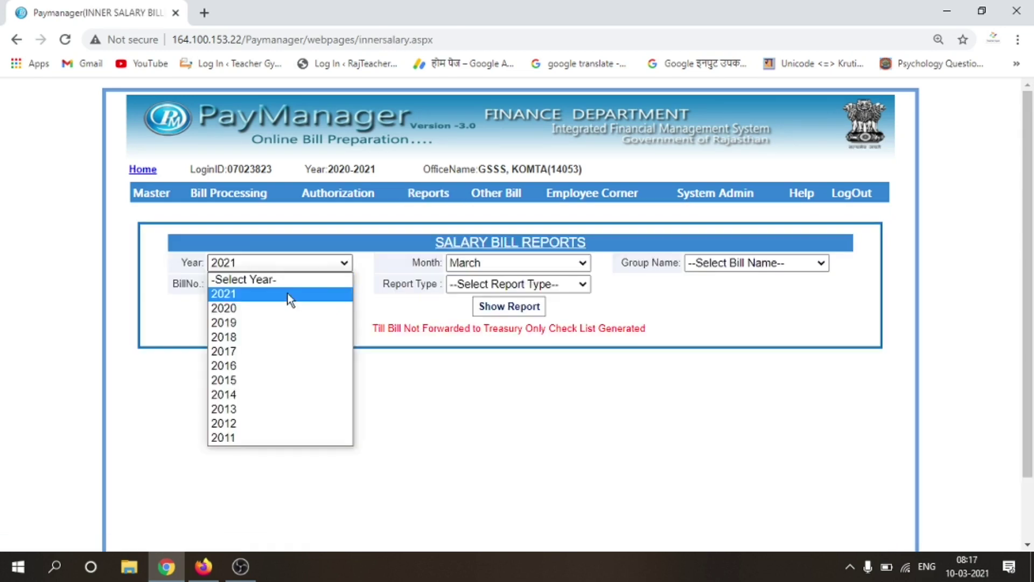
{"action": "left_click", "coordinate": [268, 310]}
{"action": "left_click", "coordinate": [582, 262]}
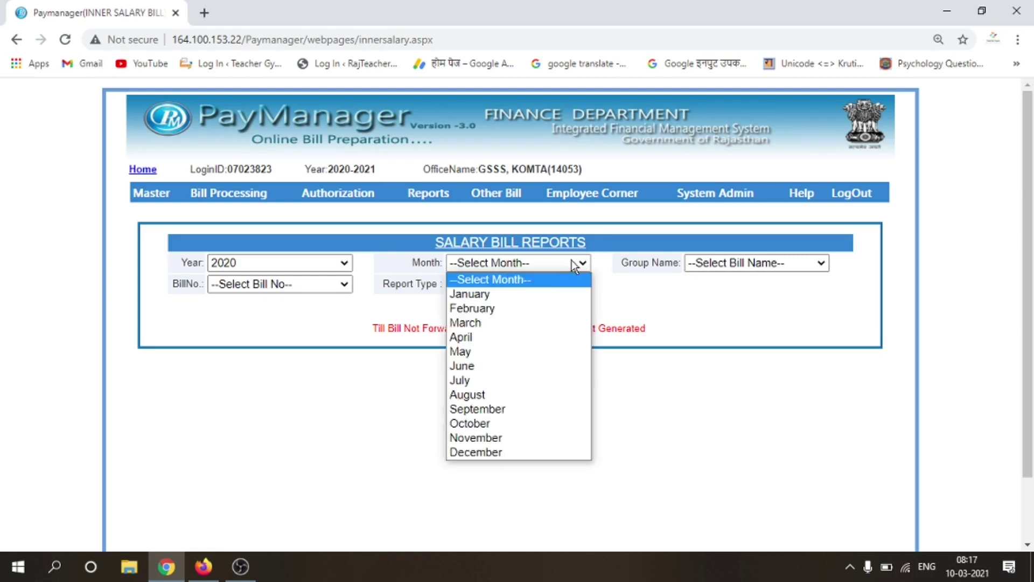
{"action": "left_click", "coordinate": [492, 322]}
Step: Choose the group PEEO CA3 and the bill 186-10/03/2021-2020-1 for the report
{"action": "left_click", "coordinate": [754, 263]}
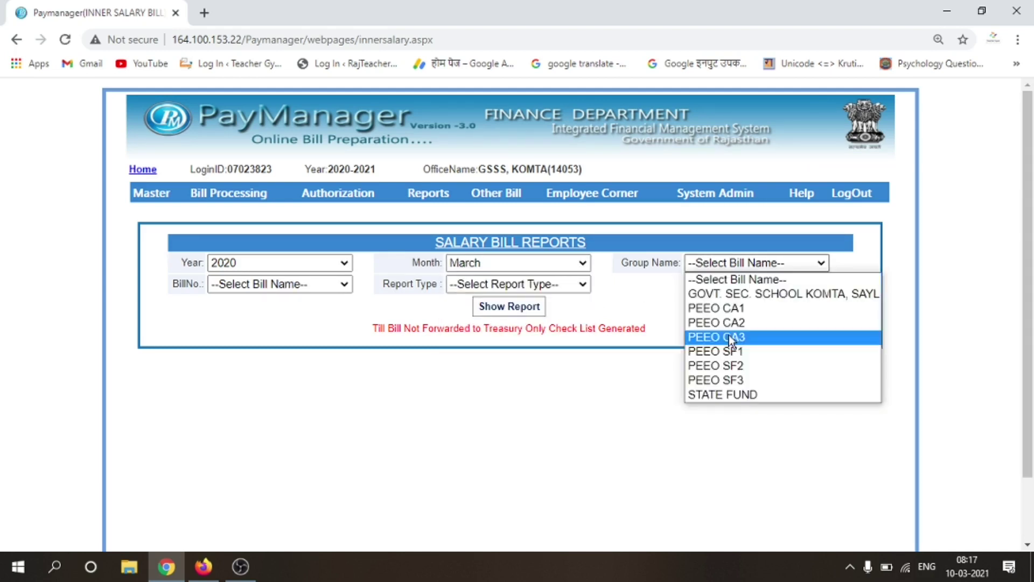
{"action": "left_click", "coordinate": [728, 335]}
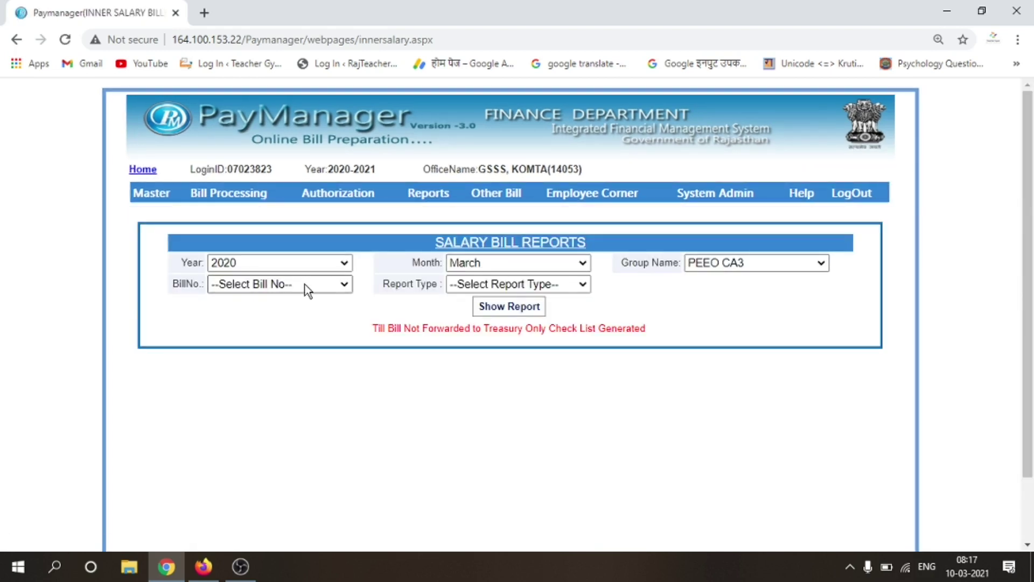
{"action": "left_click", "coordinate": [301, 283]}
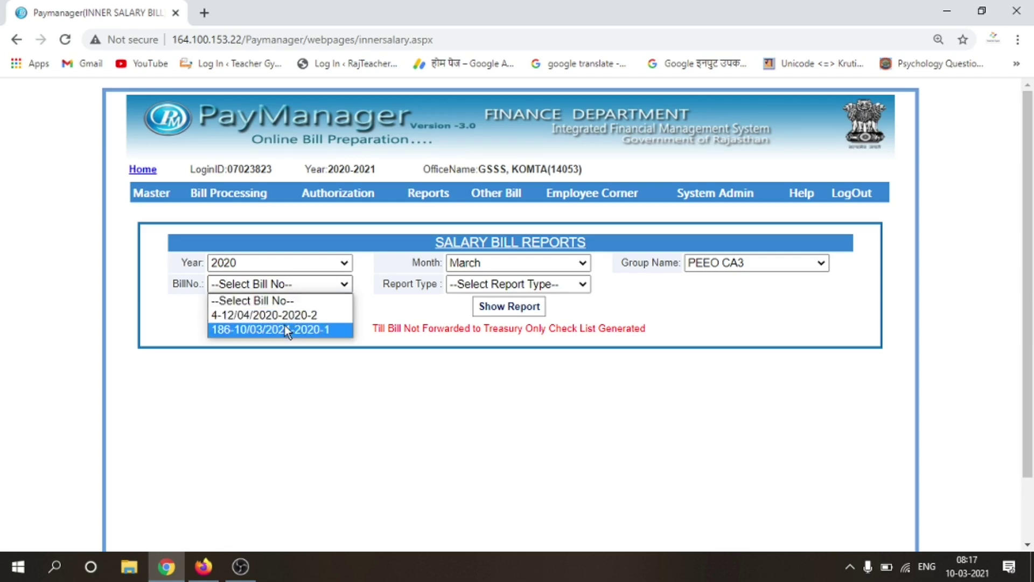
{"action": "left_click", "coordinate": [253, 328]}
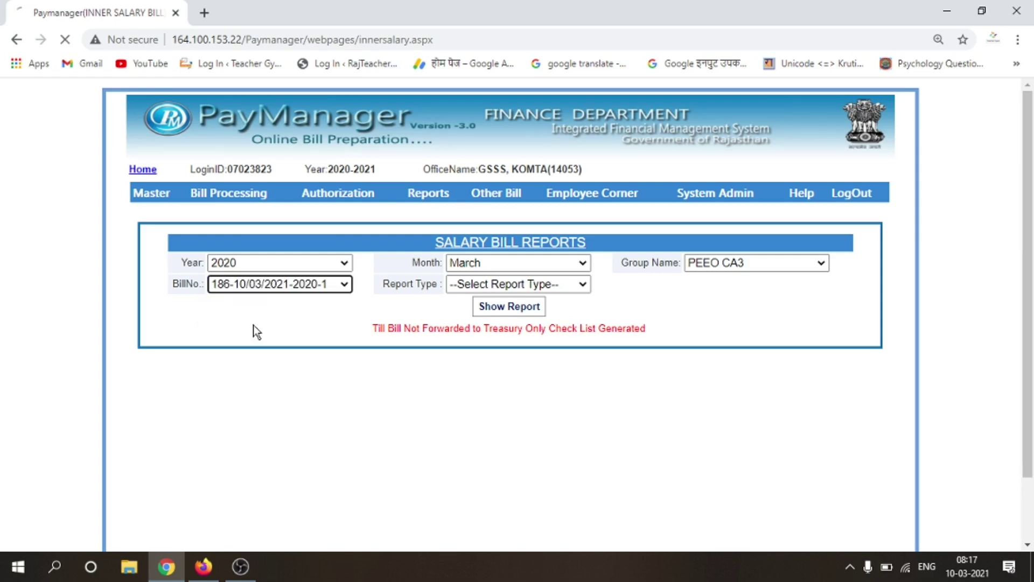
Step: Generate the Outer, Inner and All Schedule reports for the selected salary bill
{"action": "left_click", "coordinate": [545, 292]}
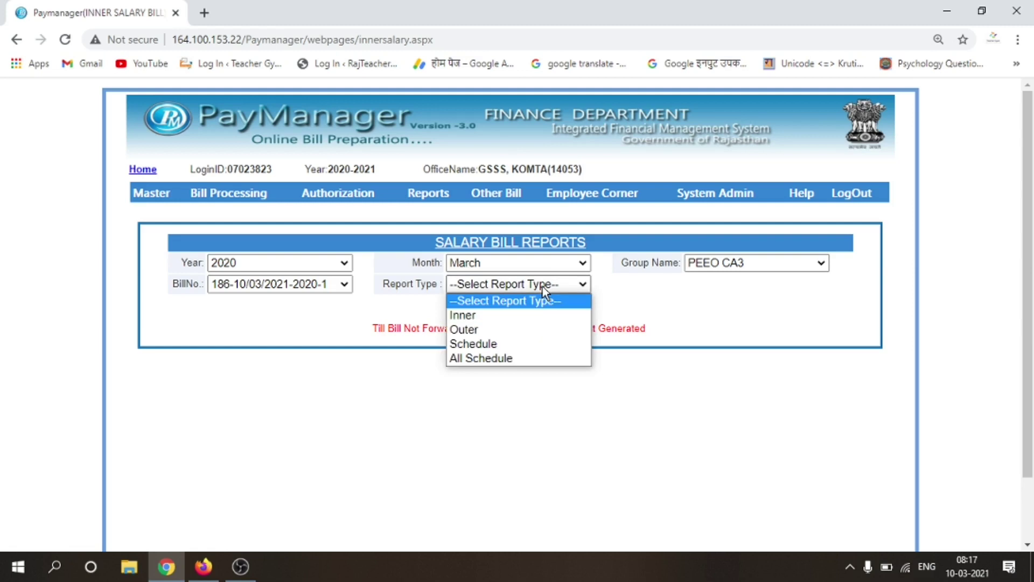
{"action": "left_click", "coordinate": [475, 335]}
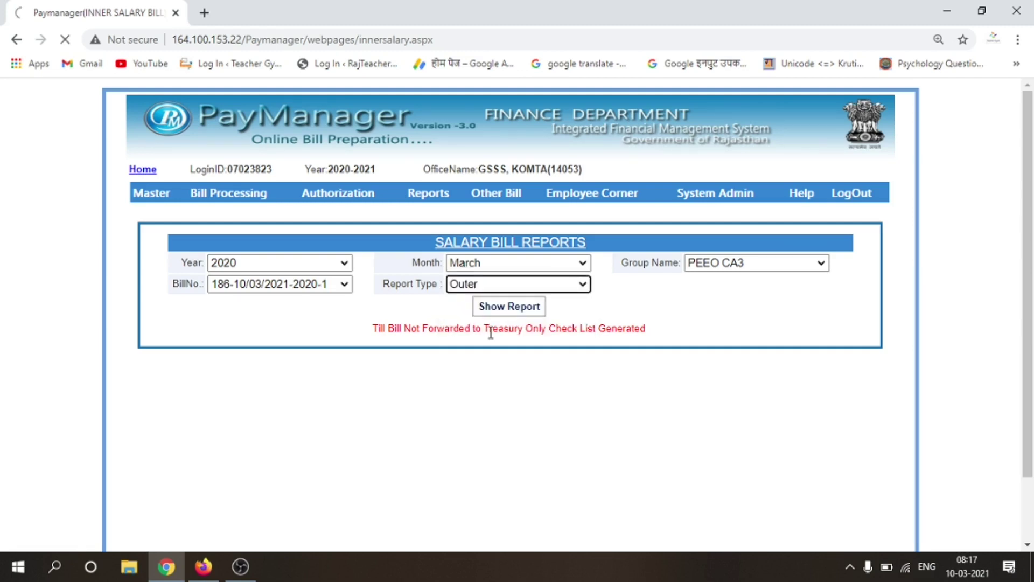
{"action": "left_click", "coordinate": [509, 306]}
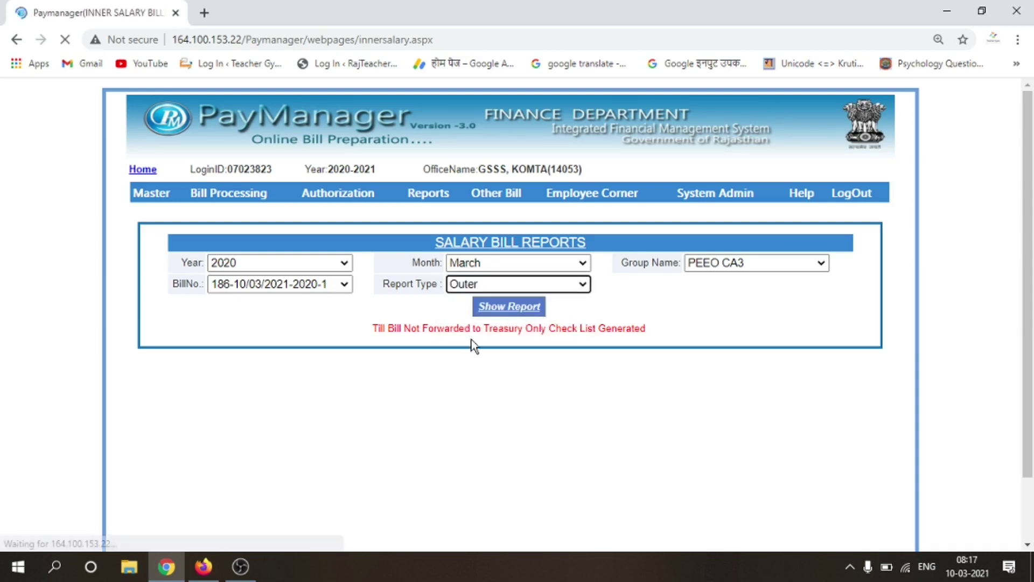
{"action": "left_click", "coordinate": [493, 289]}
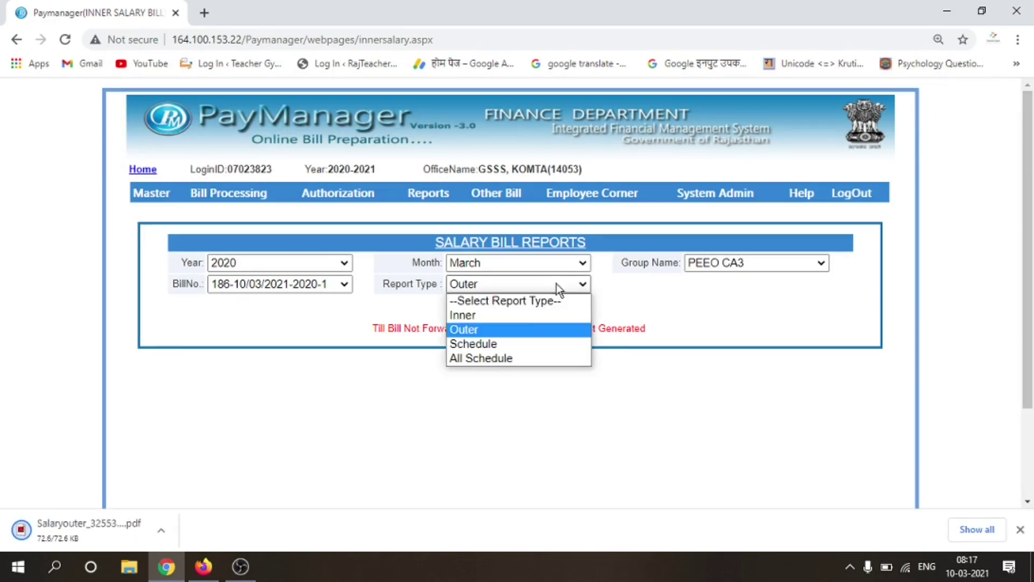
{"action": "left_click", "coordinate": [474, 357]}
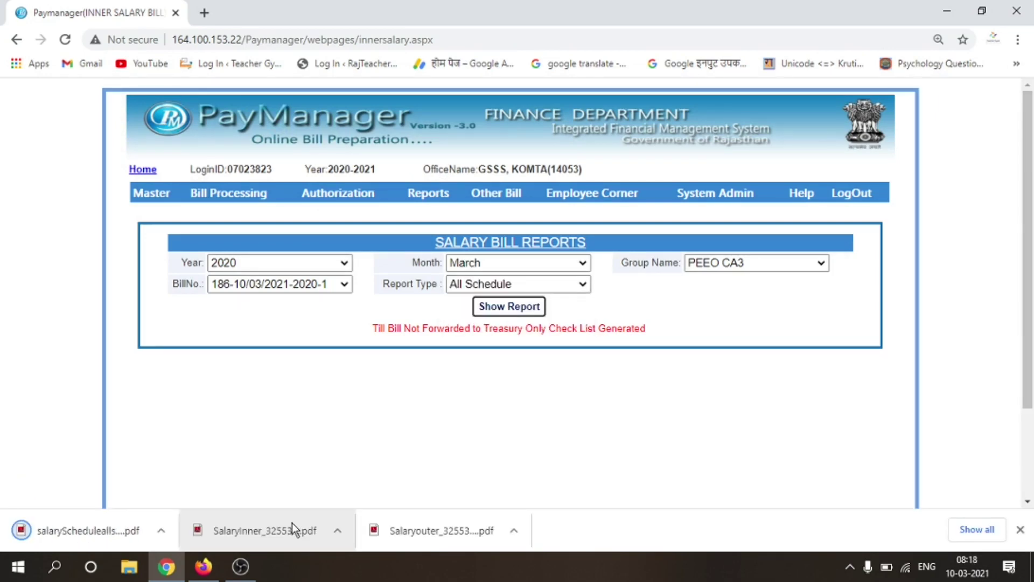
Step: Open the downloaded SalaryInner PDF and review the employee's pay allowances and pension deduction
{"action": "left_click", "coordinate": [292, 523]}
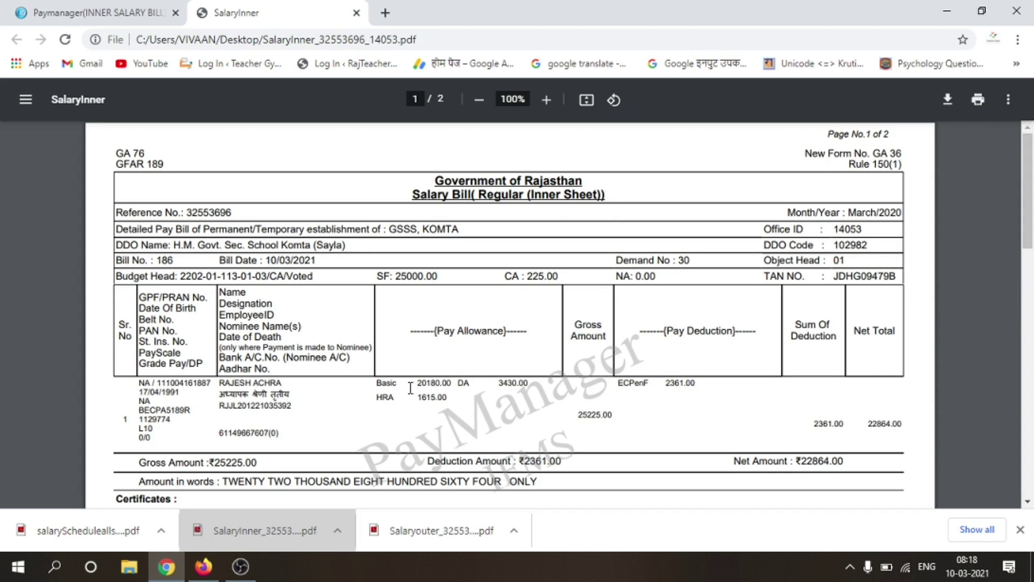
{"action": "left_click_drag", "start_coordinate": [399, 401], "coordinate": [446, 401]}
{"action": "left_click", "coordinate": [446, 401]}
{"action": "left_click_drag", "start_coordinate": [663, 383], "coordinate": [705, 383]}
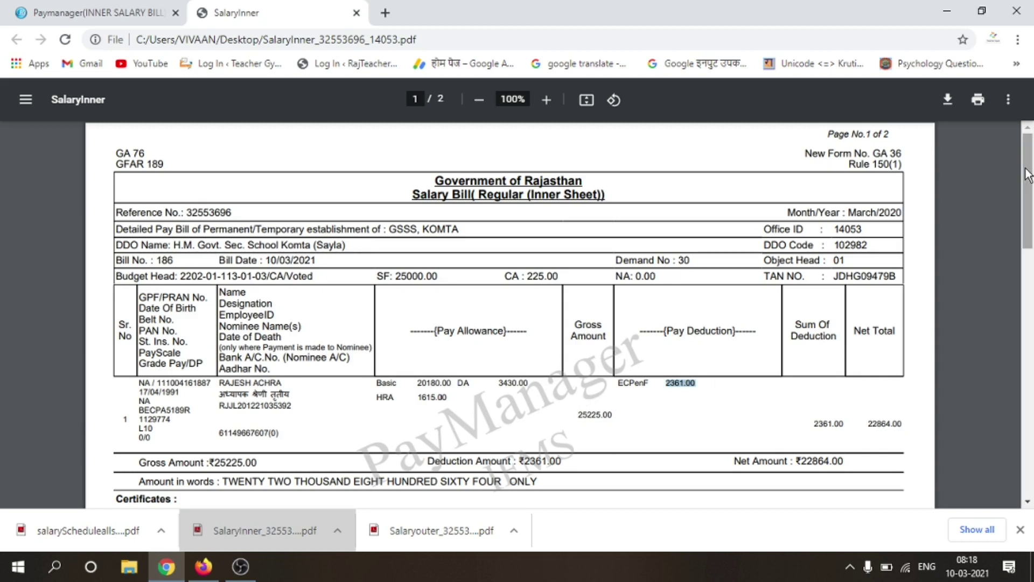
{"action": "scroll", "coordinate": [1026, 183], "scroll_direction": "down", "scroll_amount": 6}
{"action": "scroll", "coordinate": [1028, 232], "scroll_direction": "up", "scroll_amount": 6}
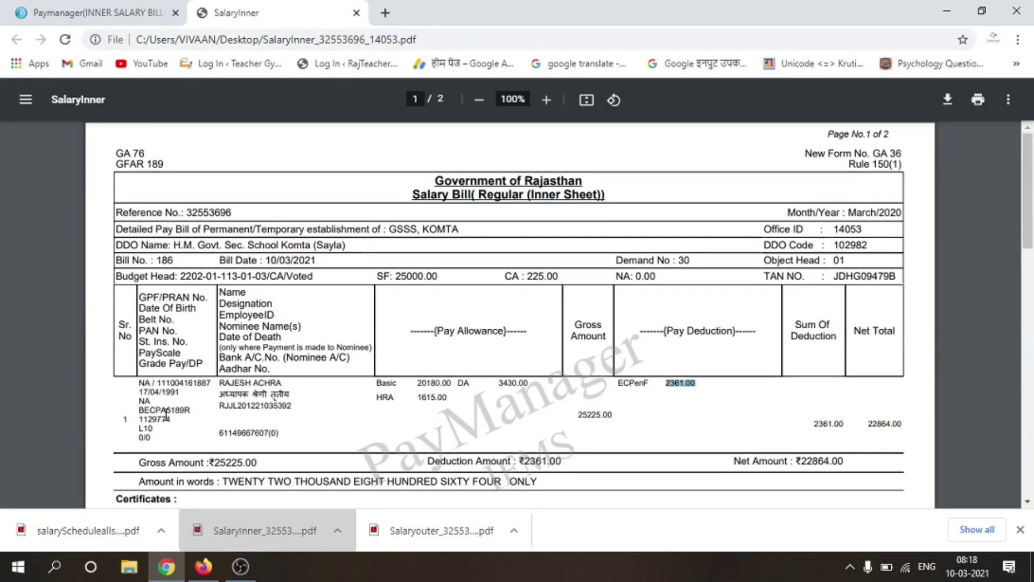
{"action": "mouse_move", "coordinate": [200, 577]}
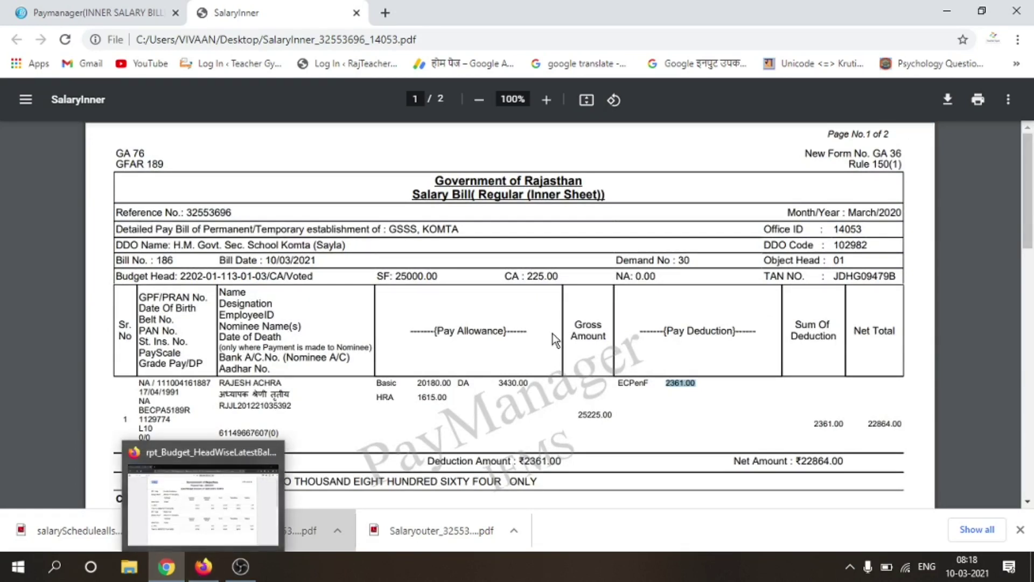
{"action": "left_click", "coordinate": [1020, 532]}
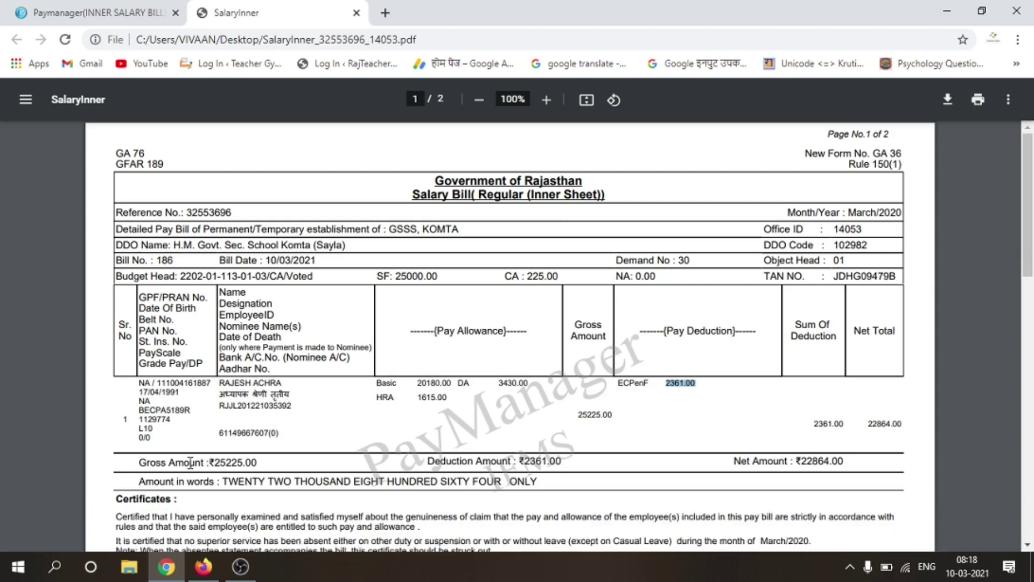
Step: Search Windows for Internet Explorer and switch to PayManager's home page in that browser
{"action": "left_click", "coordinate": [55, 567]}
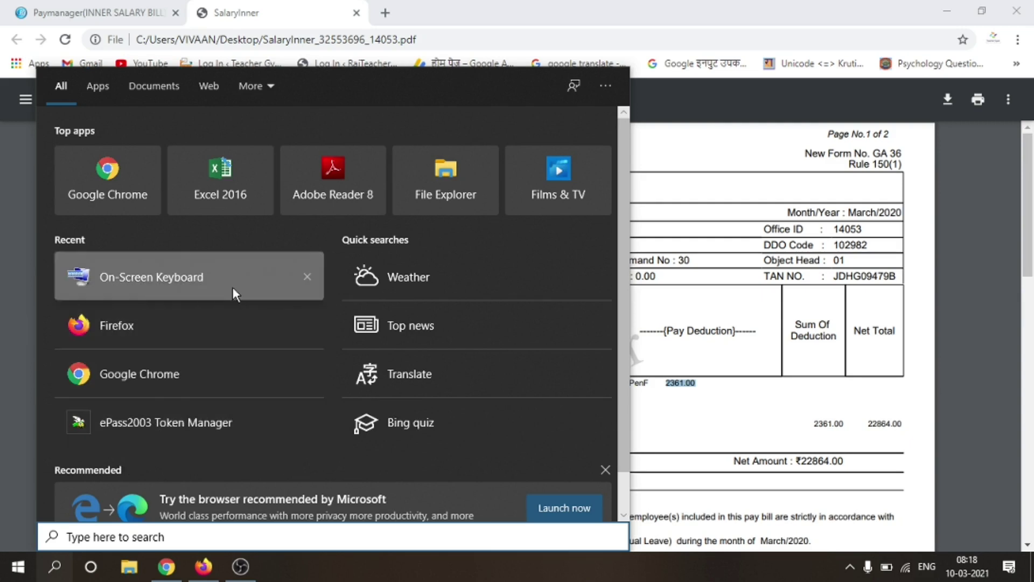
{"action": "left_click", "coordinate": [134, 537]}
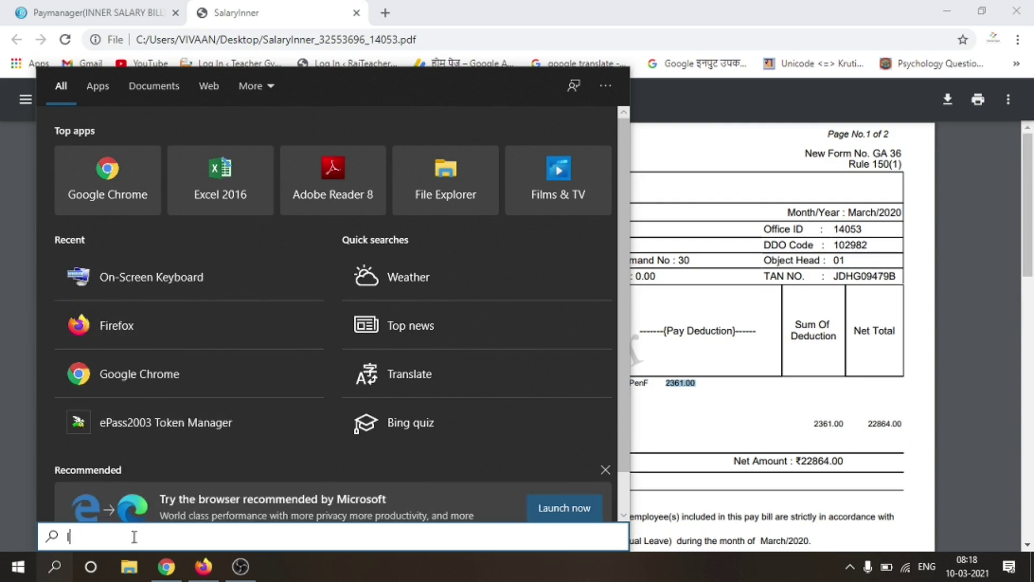
{"action": "type", "text": "INTER"}
{"action": "key", "text": "Escape"}
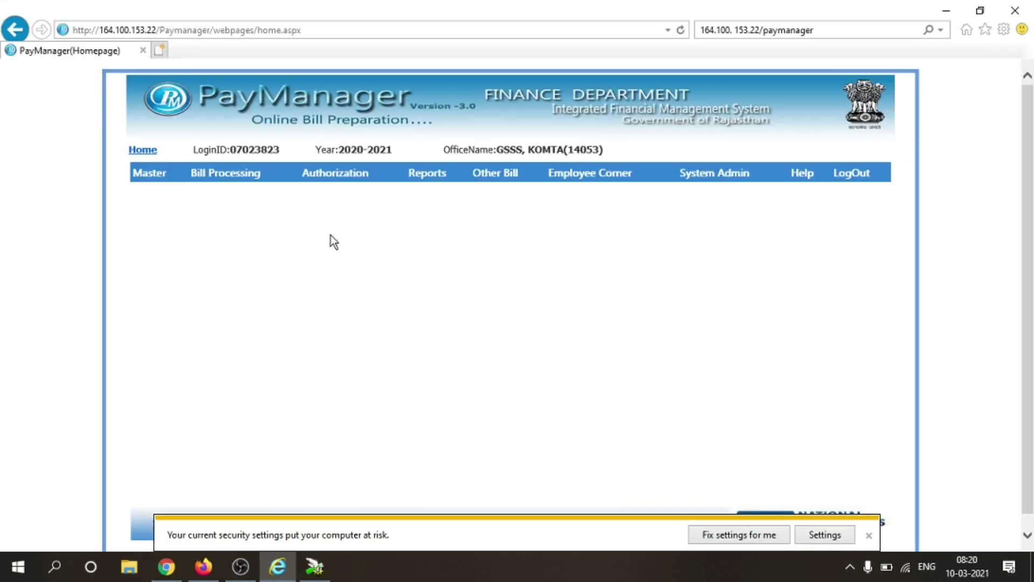
Step: Open Document Digital Sign under Authorization and set the period to March 2020
{"action": "mouse_move", "coordinate": [334, 173]}
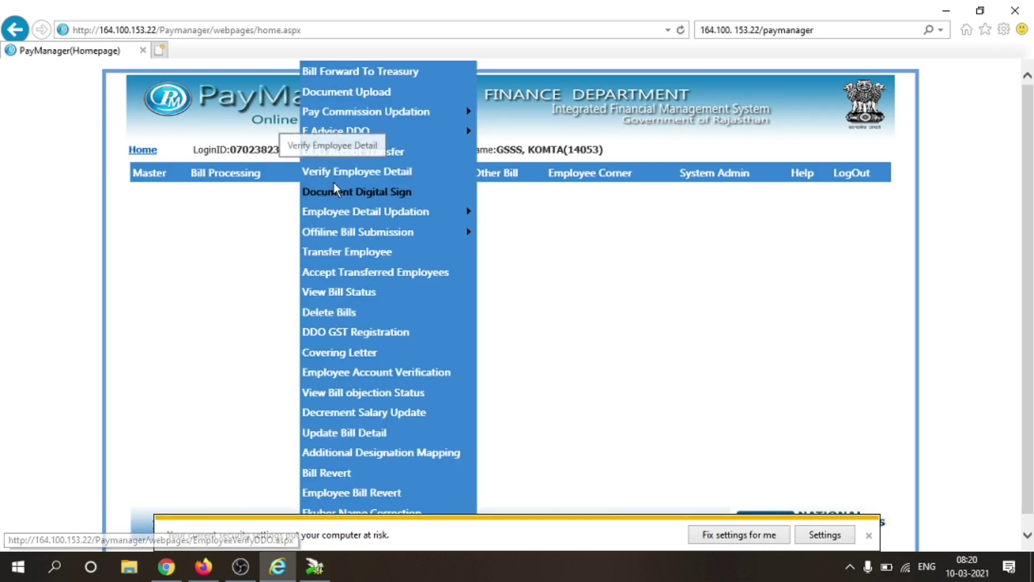
{"action": "left_click", "coordinate": [377, 196]}
{"action": "left_click", "coordinate": [380, 238]}
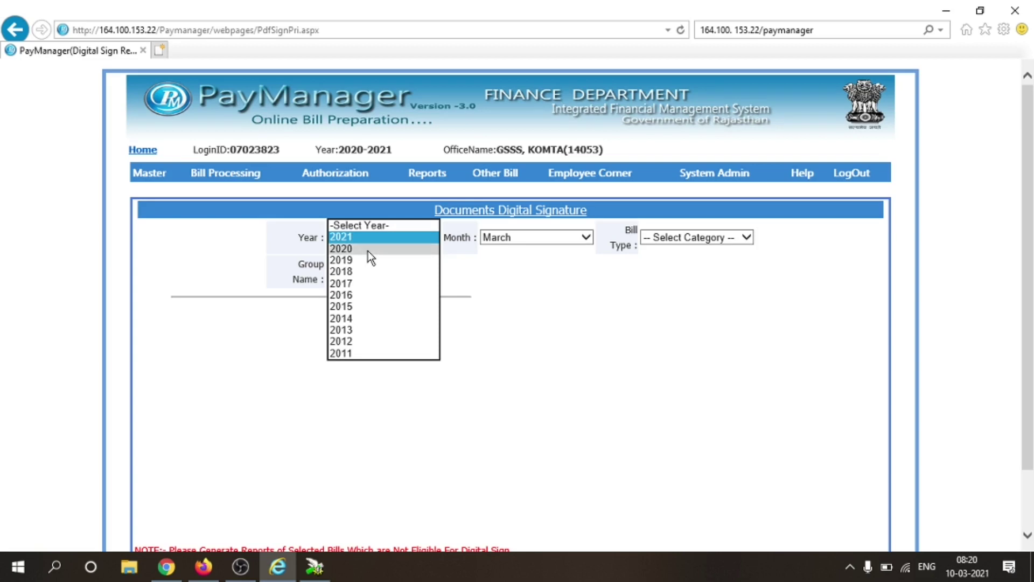
{"action": "left_click", "coordinate": [367, 251]}
{"action": "left_click", "coordinate": [574, 239]}
{"action": "left_click", "coordinate": [518, 273]}
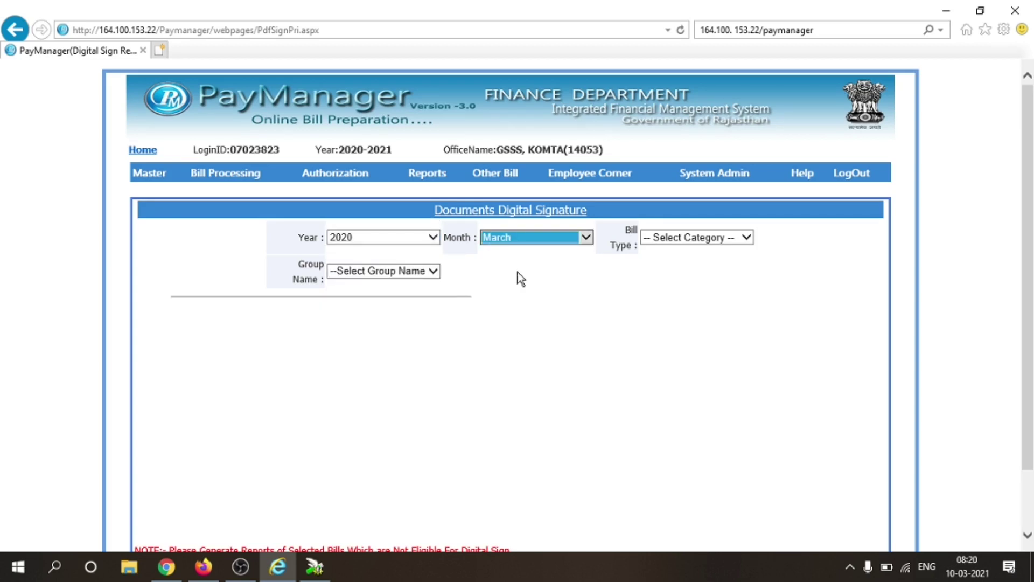
Step: Set the bill type to Salary and the group to PEEO CA3, and select bill 186 for signing
{"action": "left_click", "coordinate": [717, 237]}
{"action": "left_click", "coordinate": [679, 248]}
{"action": "left_click", "coordinate": [390, 271]}
{"action": "left_click", "coordinate": [383, 283]}
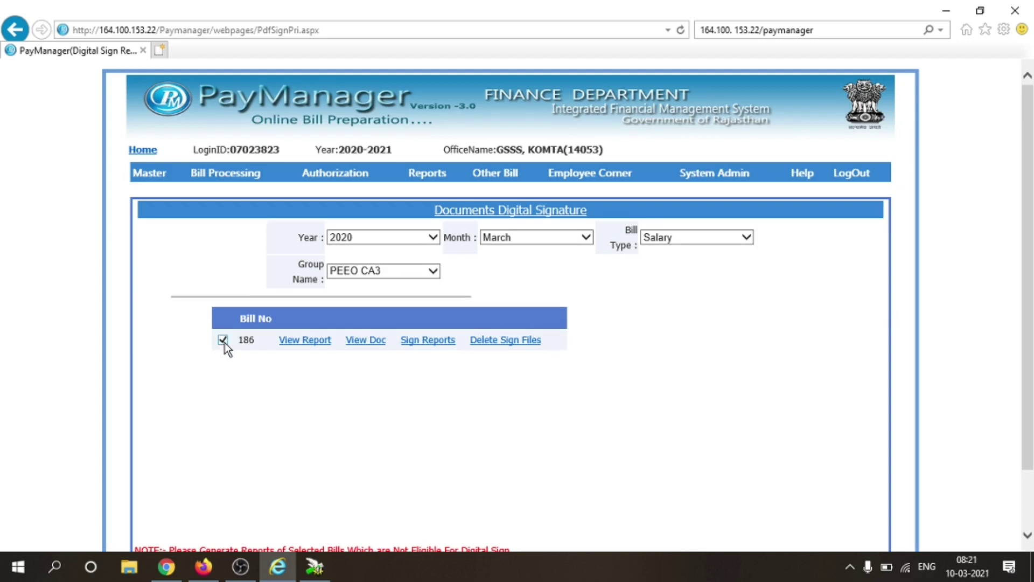
Step: Sign the files of bill 186 by DSC, entering the user PIN of the signing token
{"action": "left_click", "coordinate": [732, 343]}
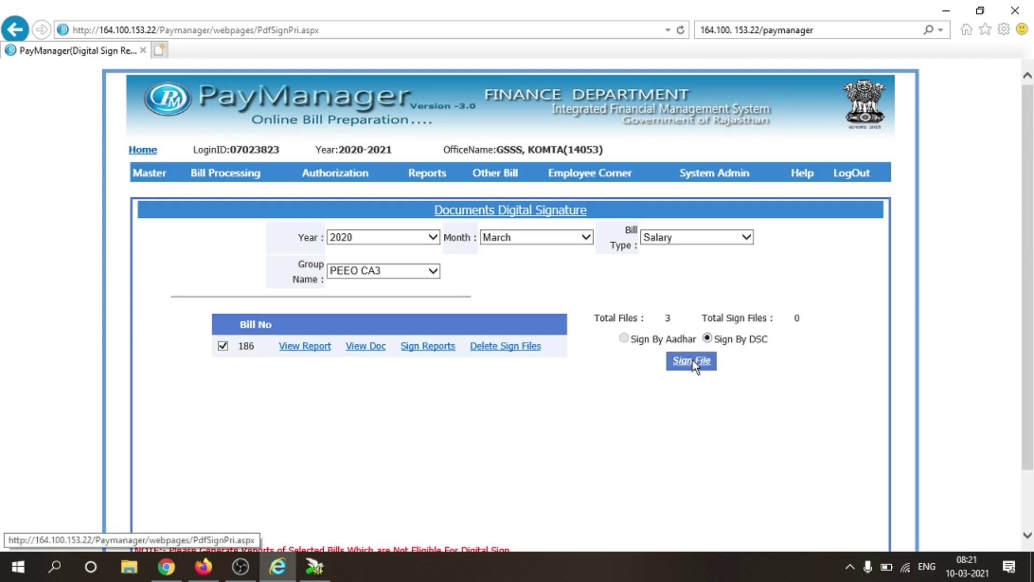
{"action": "left_click", "coordinate": [693, 360]}
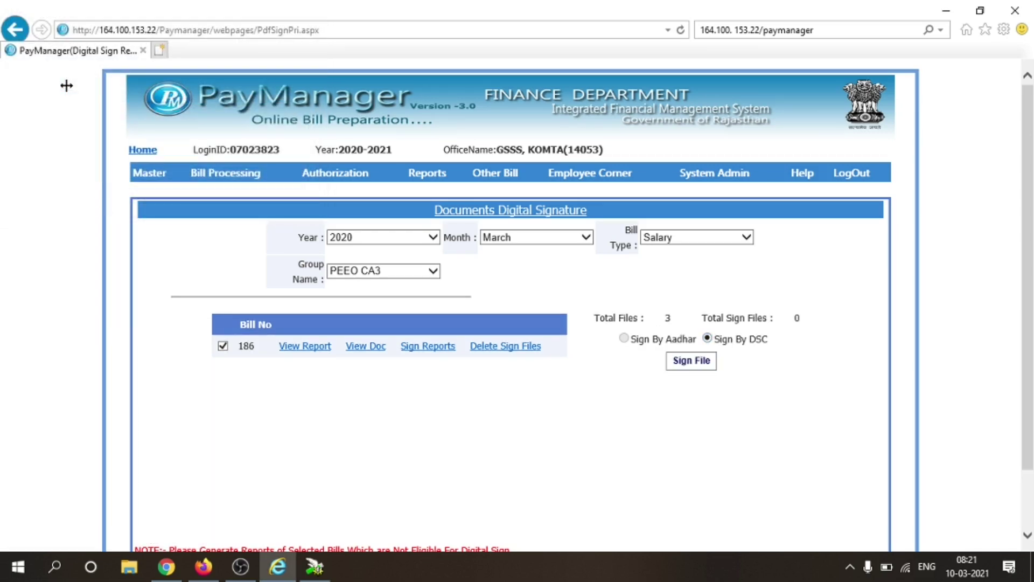
{"action": "type", "text": "********"}
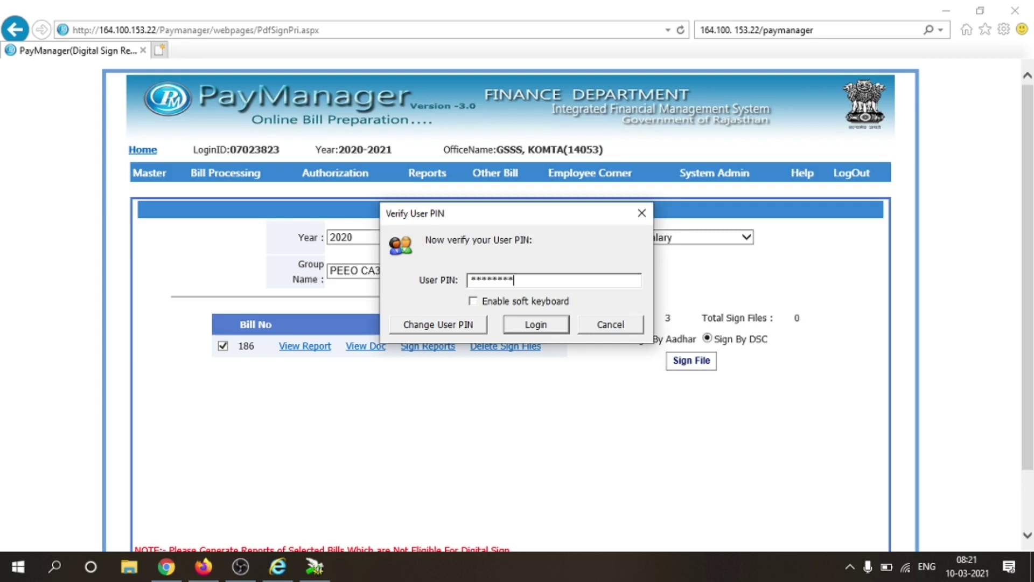
{"action": "key", "text": "Return"}
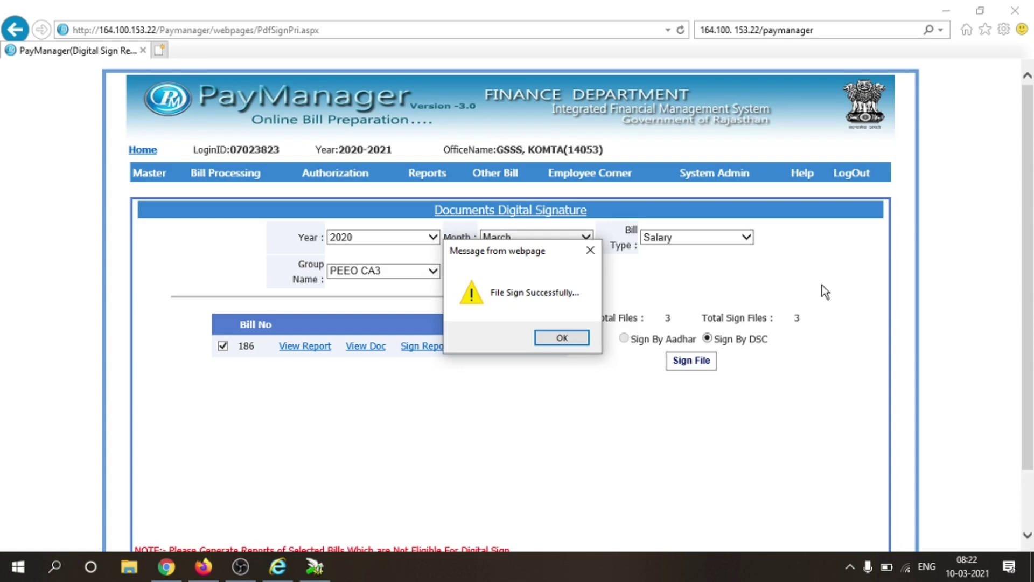
{"action": "left_click", "coordinate": [564, 339]}
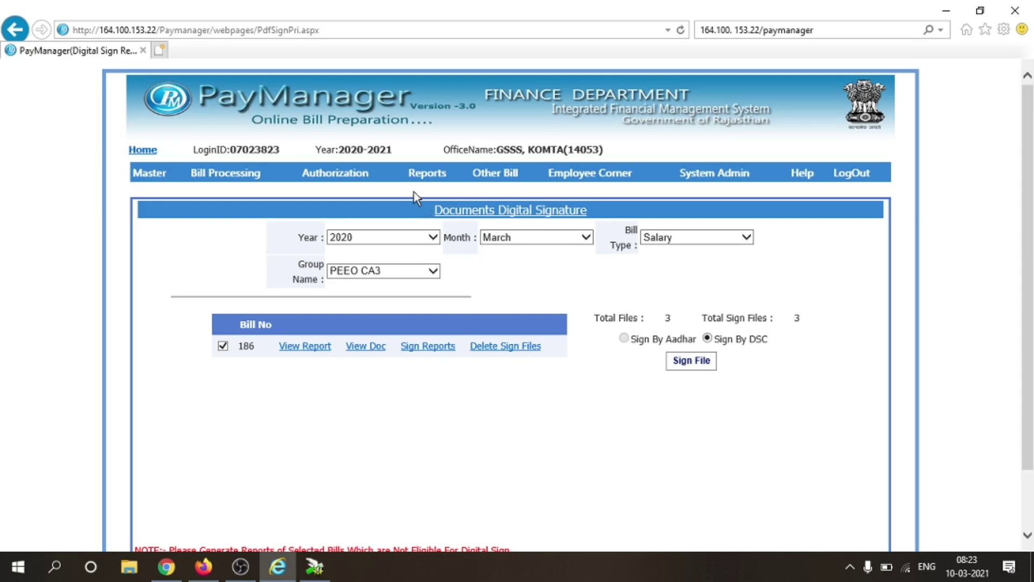
Step: Open Bill Forward To Treasury and set year 2020, bill type Salary and bill name PEEO CA3
{"action": "mouse_move", "coordinate": [347, 177]}
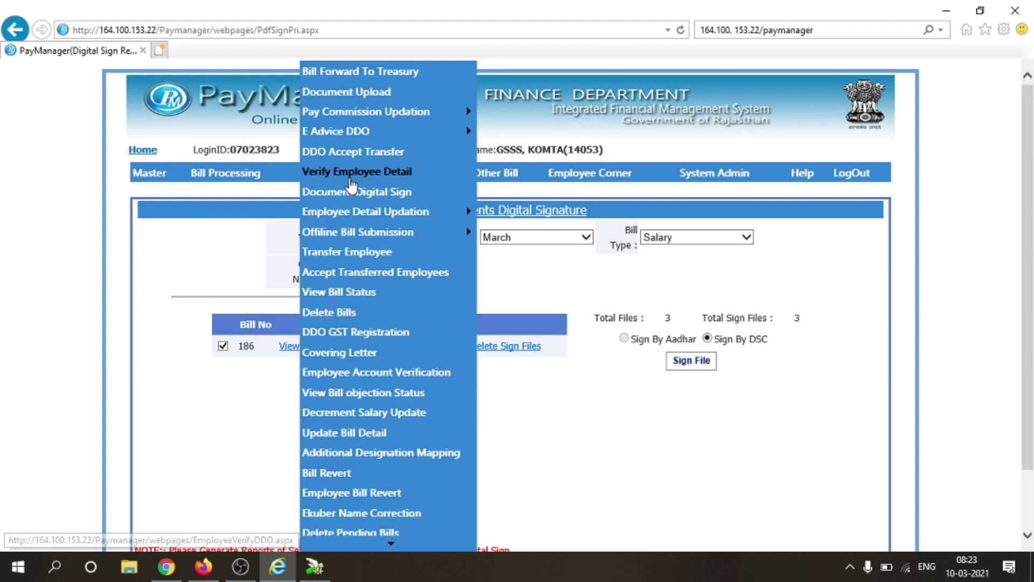
{"action": "left_click", "coordinate": [372, 74]}
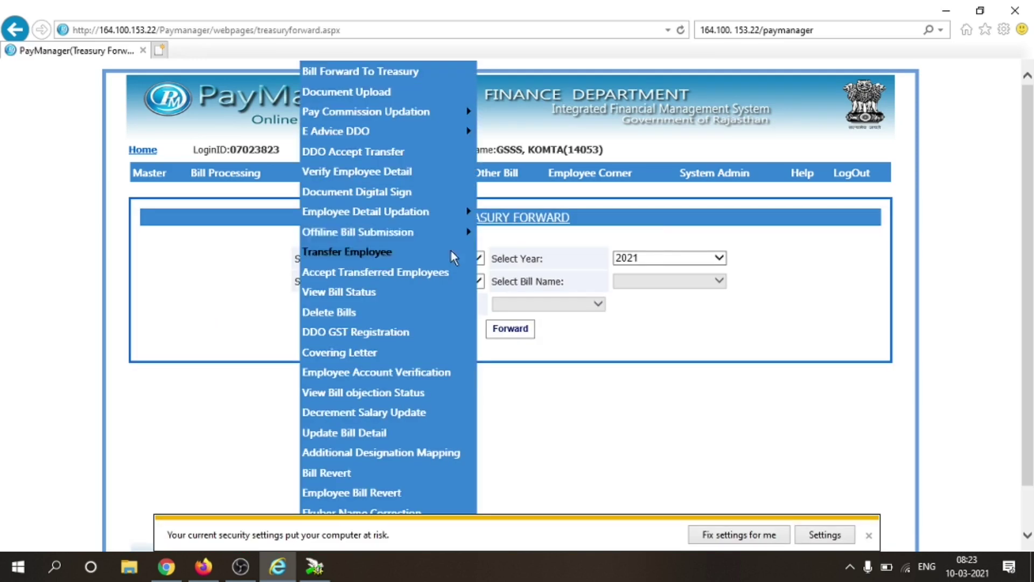
{"action": "left_click", "coordinate": [692, 262]}
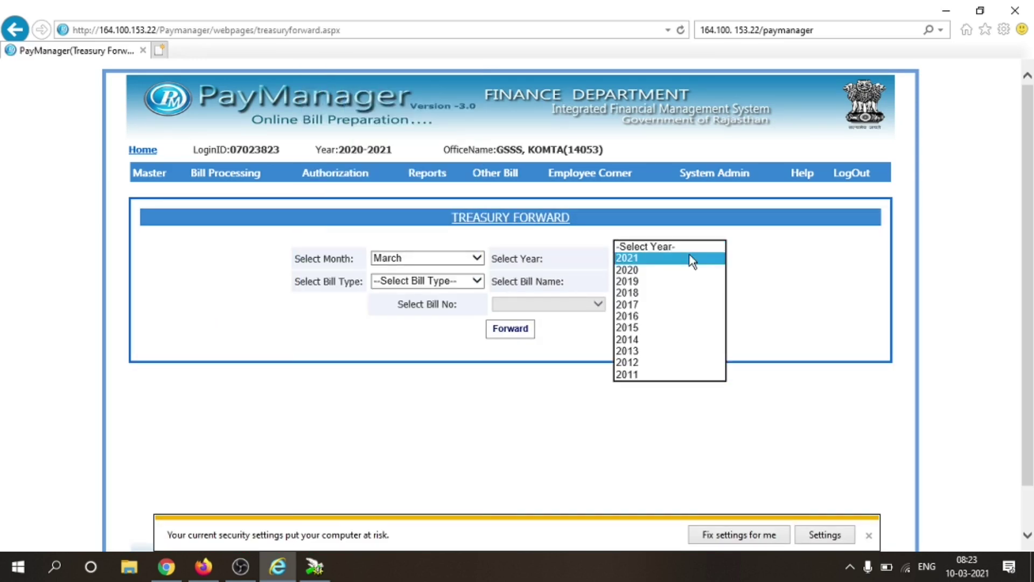
{"action": "left_click", "coordinate": [642, 270]}
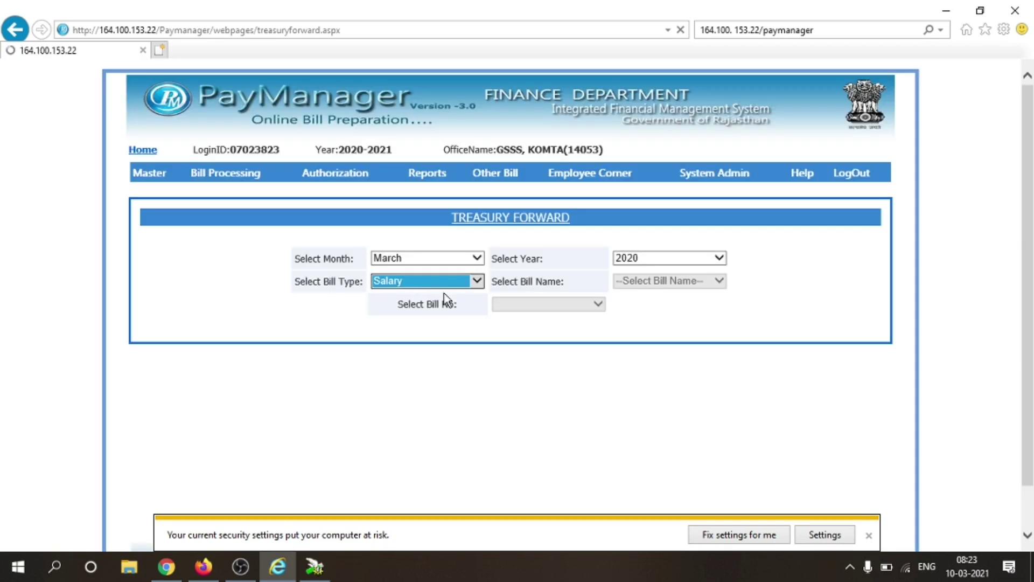
{"action": "left_click", "coordinate": [659, 281]}
{"action": "left_click", "coordinate": [657, 328]}
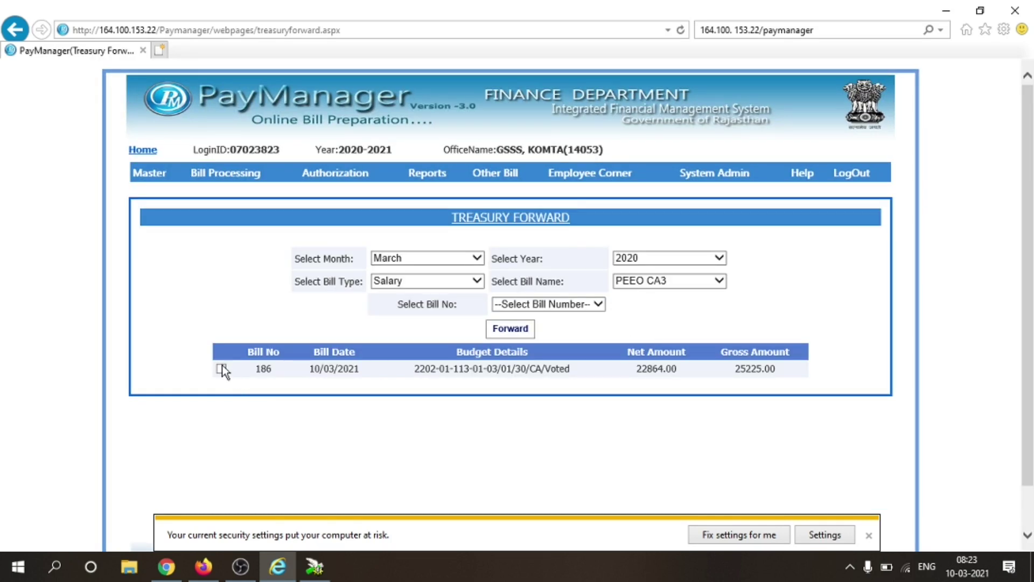
Step: Select bill 186 and forward it to the treasury
{"action": "left_click", "coordinate": [223, 371]}
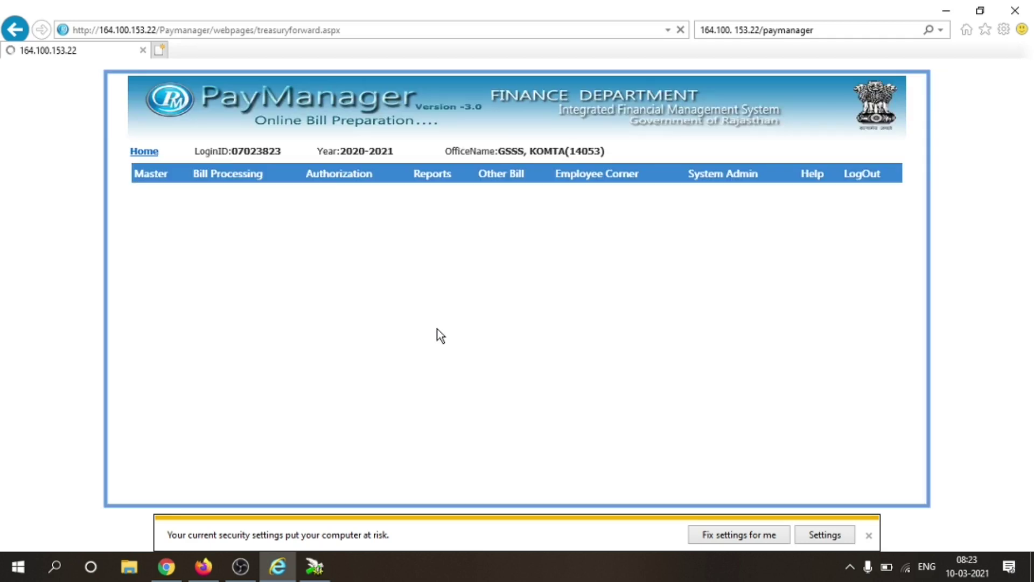
{"action": "left_click", "coordinate": [502, 330]}
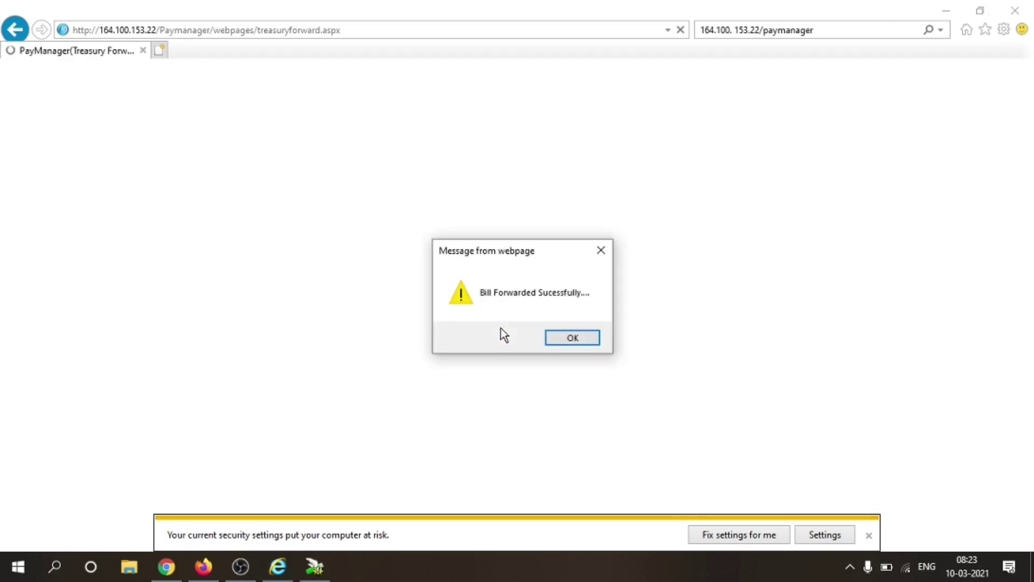
{"action": "left_click", "coordinate": [564, 337]}
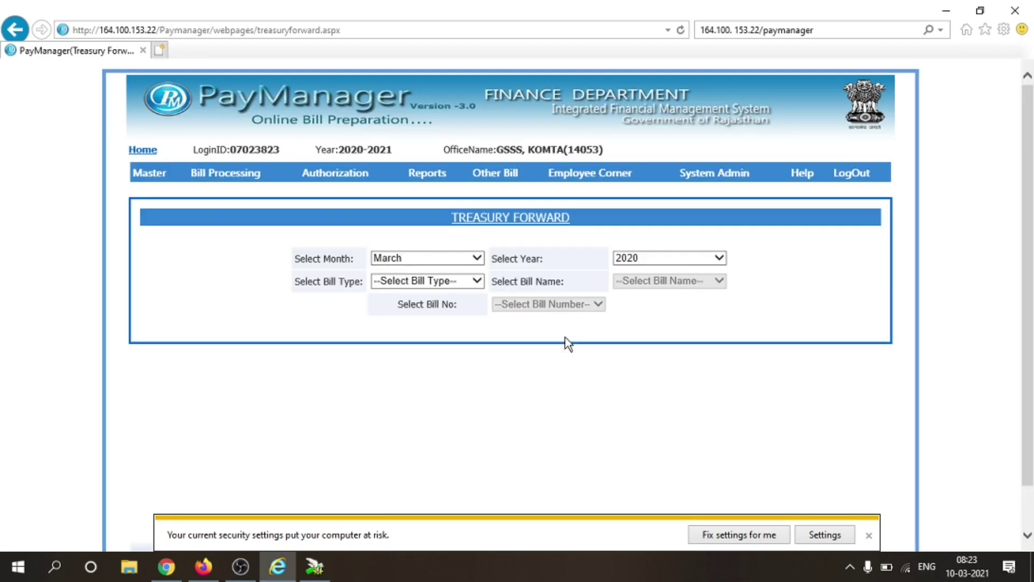